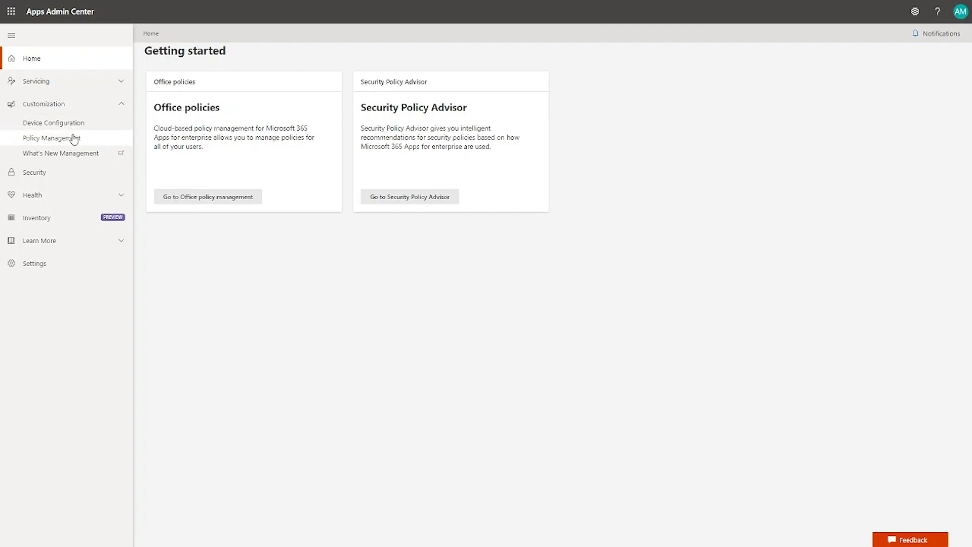
Open the Inventory overview and inspect the unsupported share in the Office build spread.
click(54, 106)
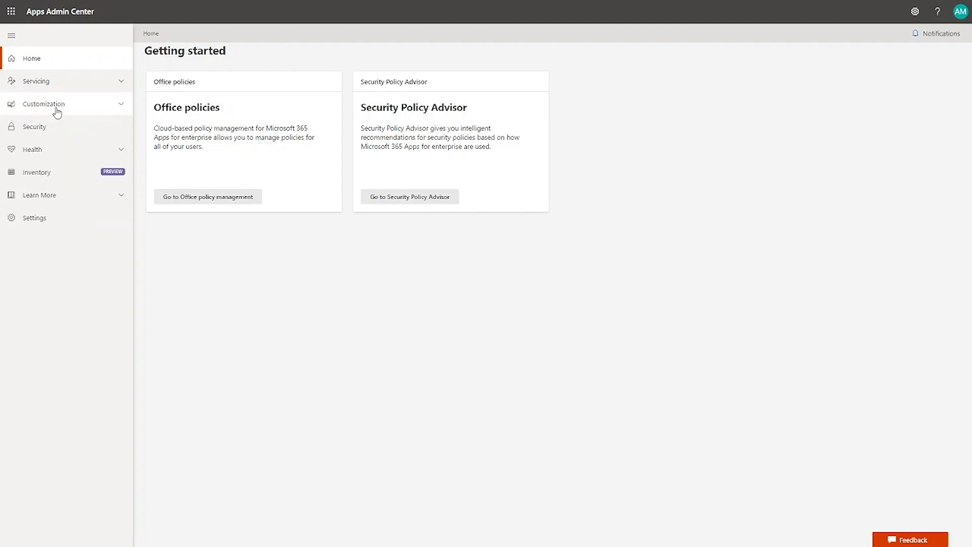
click(47, 178)
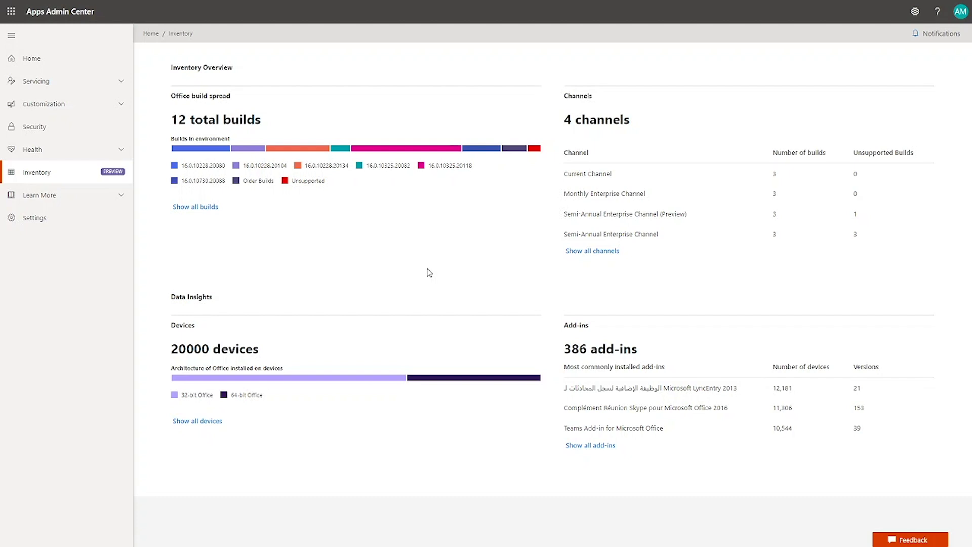
mouse_move(213, 154)
click(313, 183)
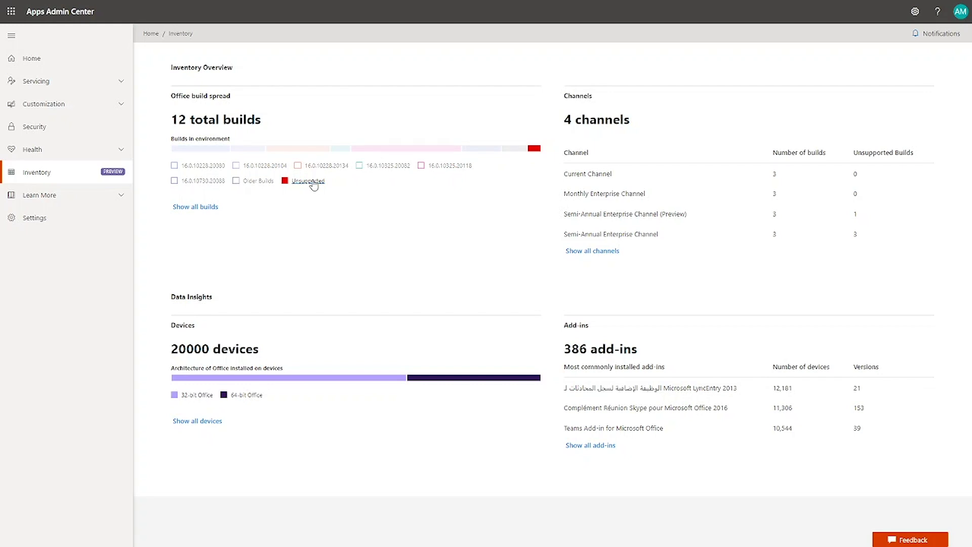
click(313, 184)
mouse_move(537, 153)
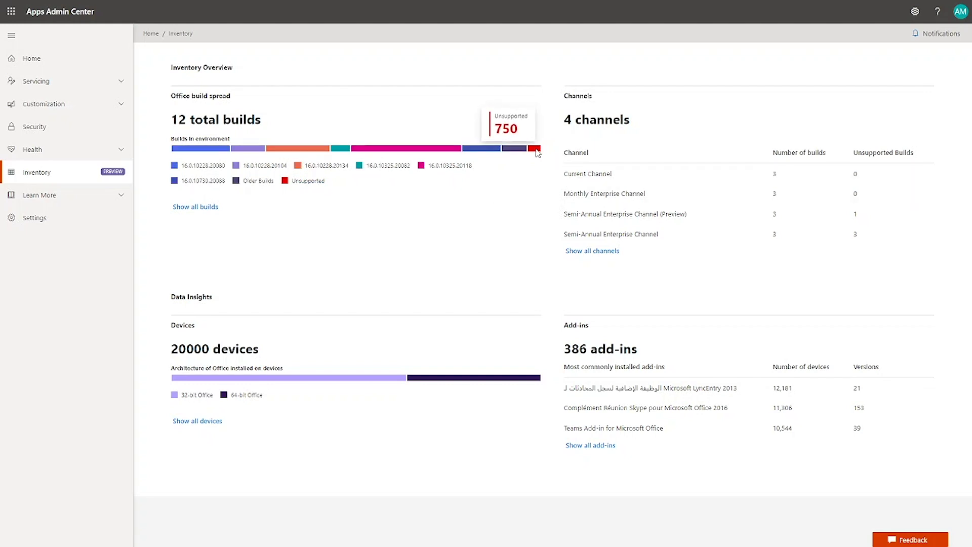
Show all builds in the environment and list the devices that are unsupported, returning to the Inventory overview after viewing them.
click(197, 207)
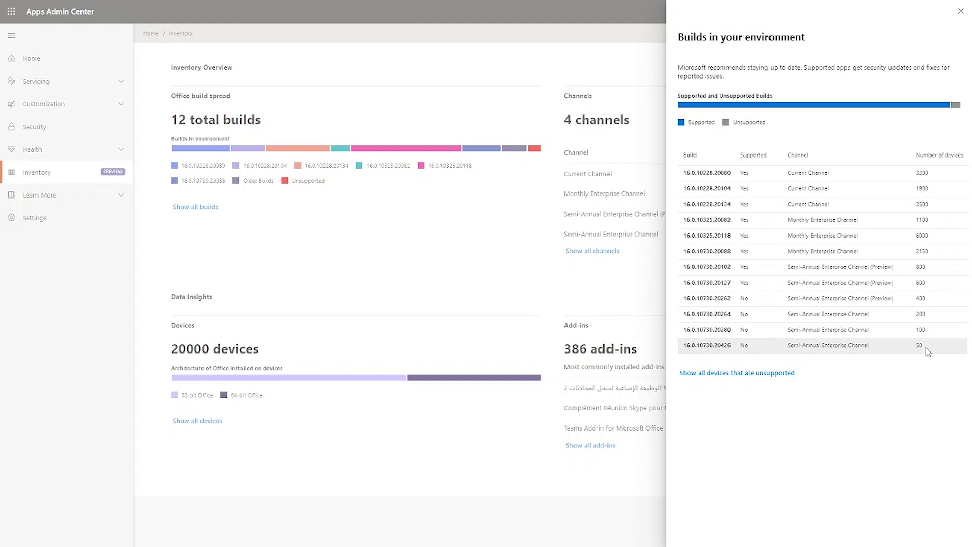
click(734, 374)
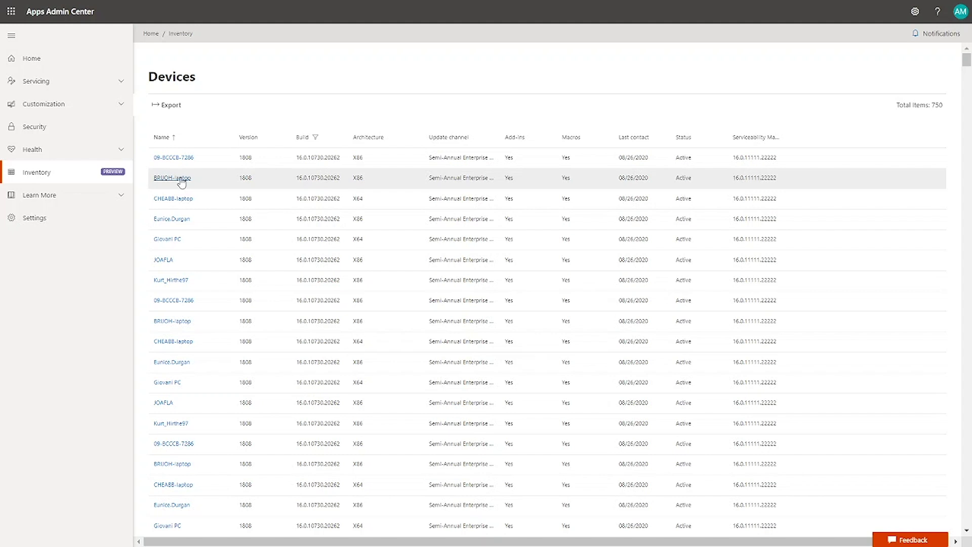
click(45, 173)
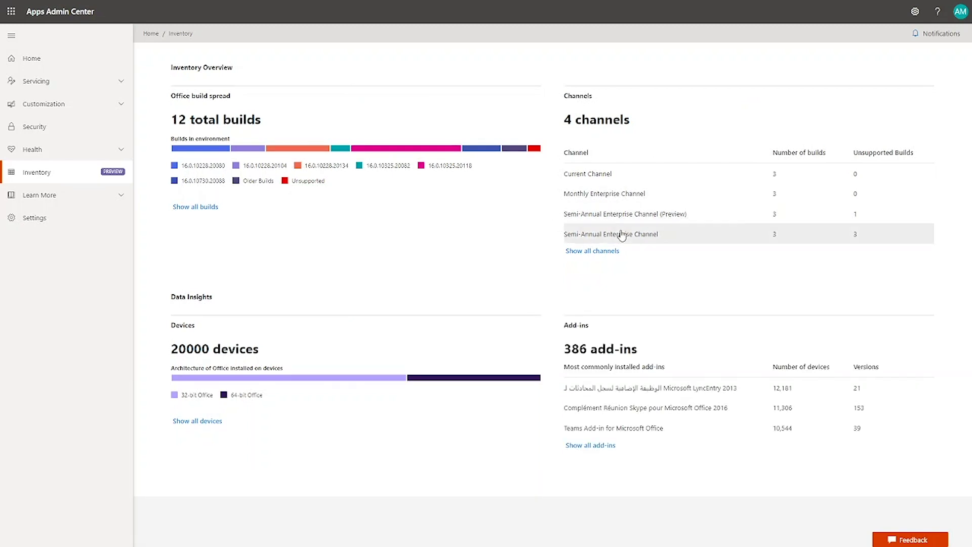
Show all channels in the environment and list the devices on the Monthly Enterprise Channel.
click(610, 250)
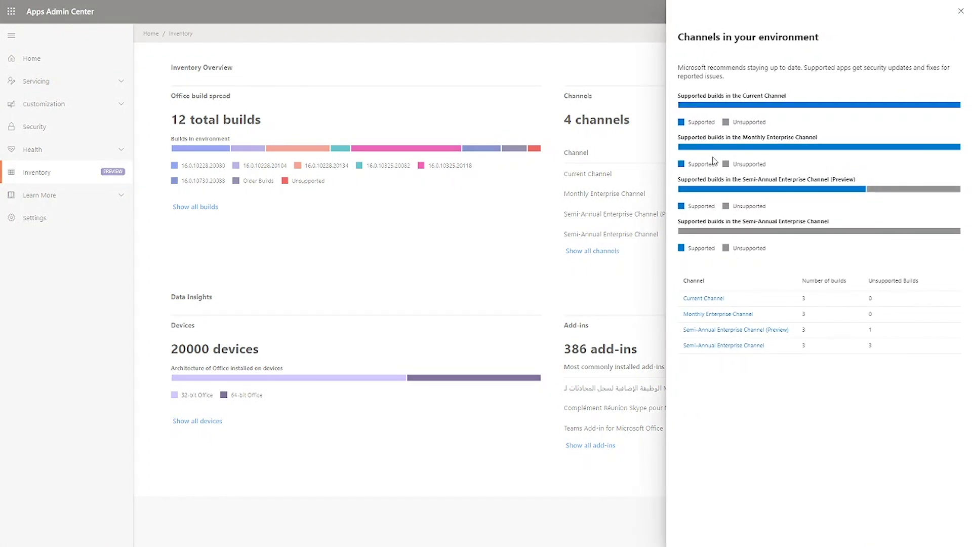
mouse_move(711, 152)
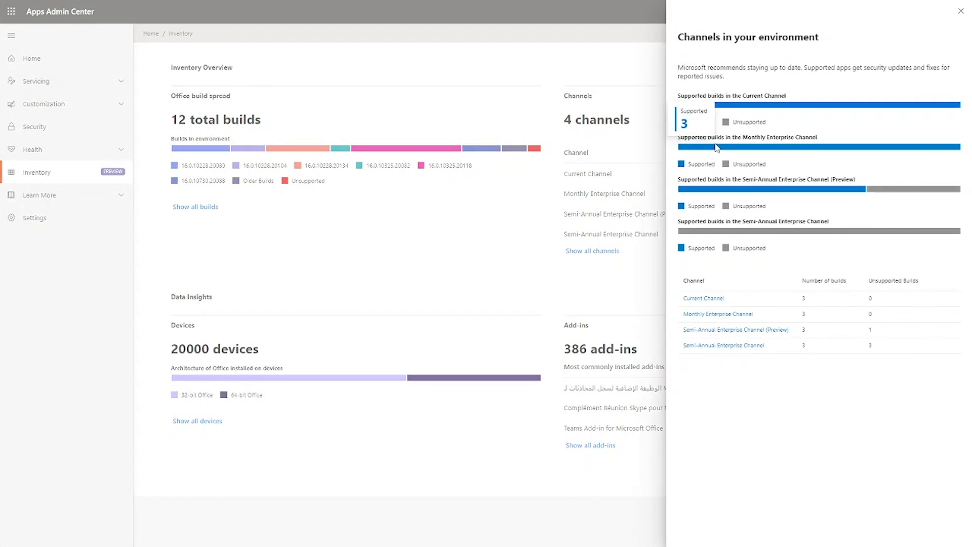
click(705, 314)
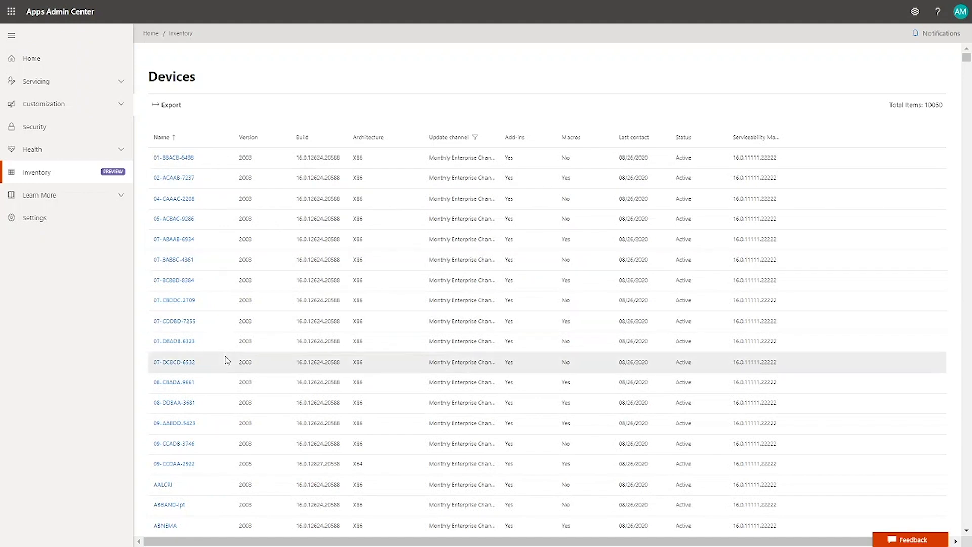
Return to the Inventory overview and inspect how devices split between 32-bit and 64-bit Office.
click(48, 176)
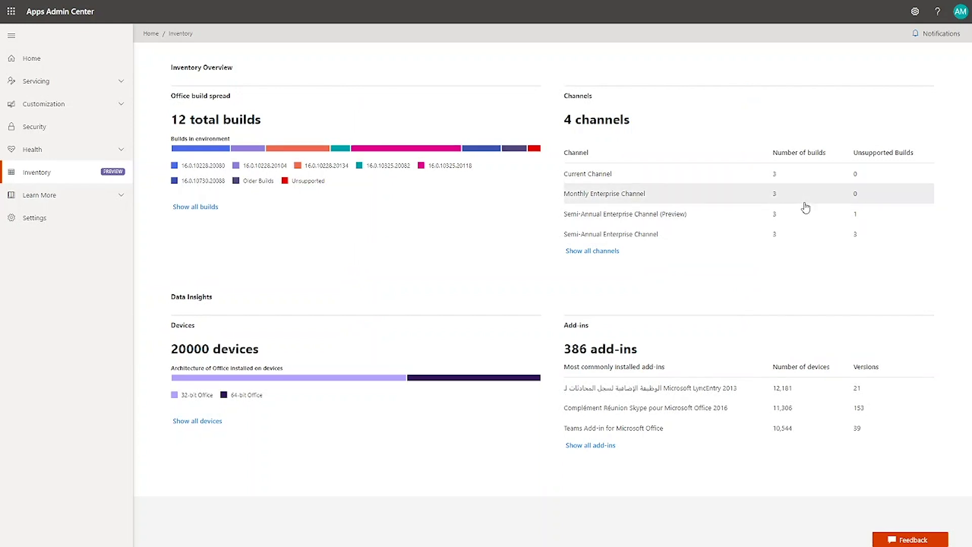
mouse_move(211, 381)
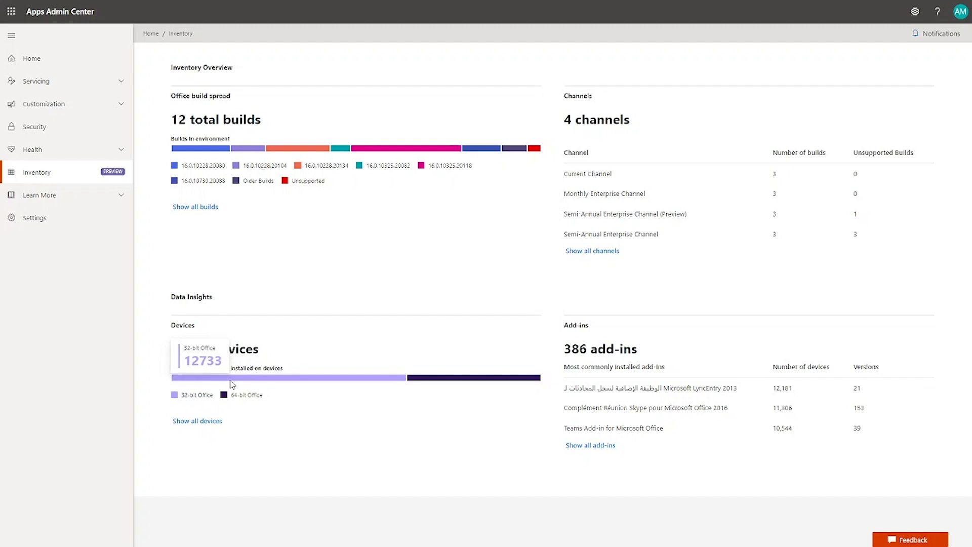
mouse_move(463, 383)
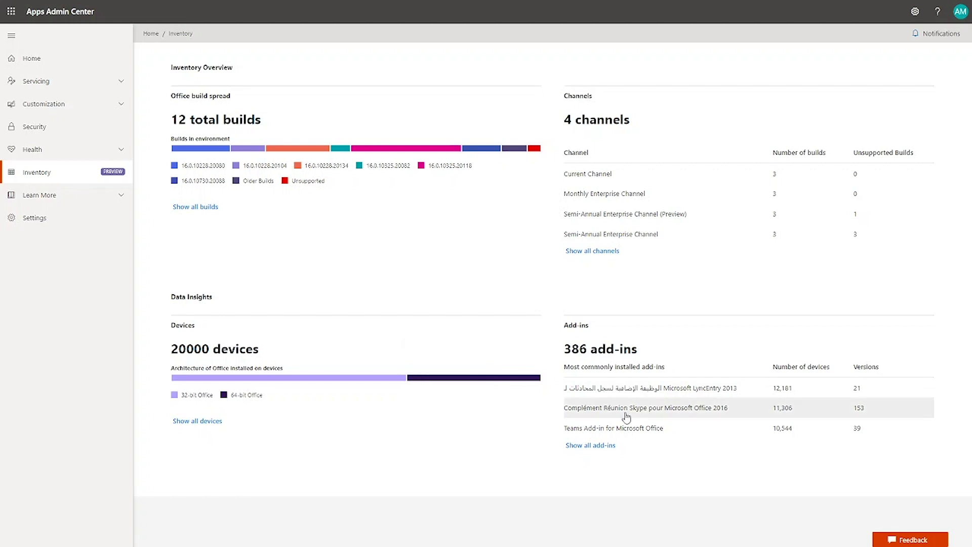
From the full add-in list, review CRMAddIn's versions and list the devices with version 18.11.20055.27899, returning to the Inventory overview.
click(582, 447)
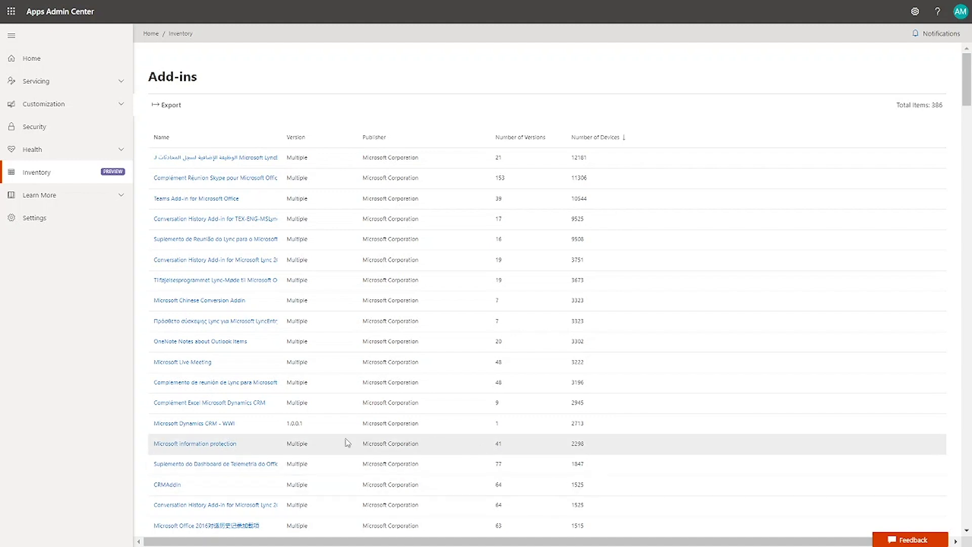
click(169, 485)
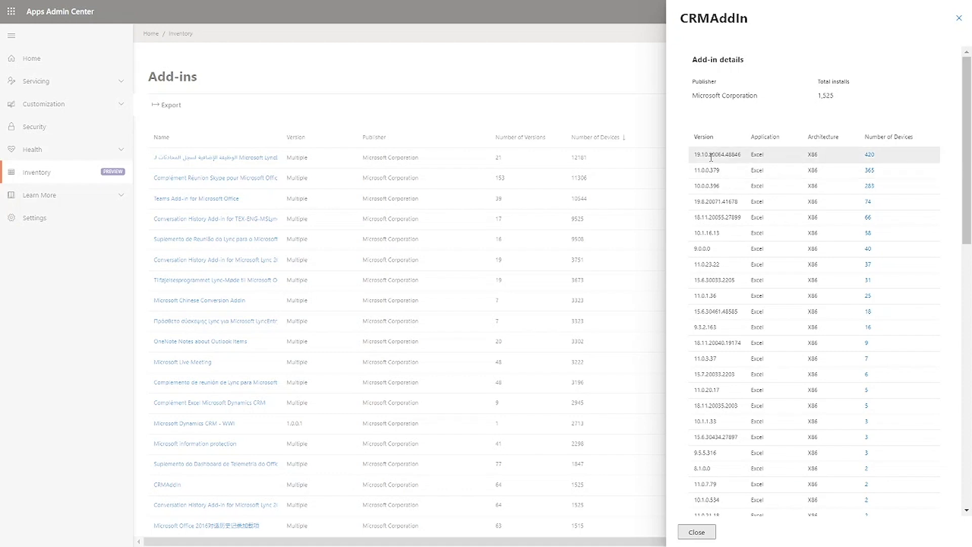
drag(712, 156, 706, 281)
click(705, 295)
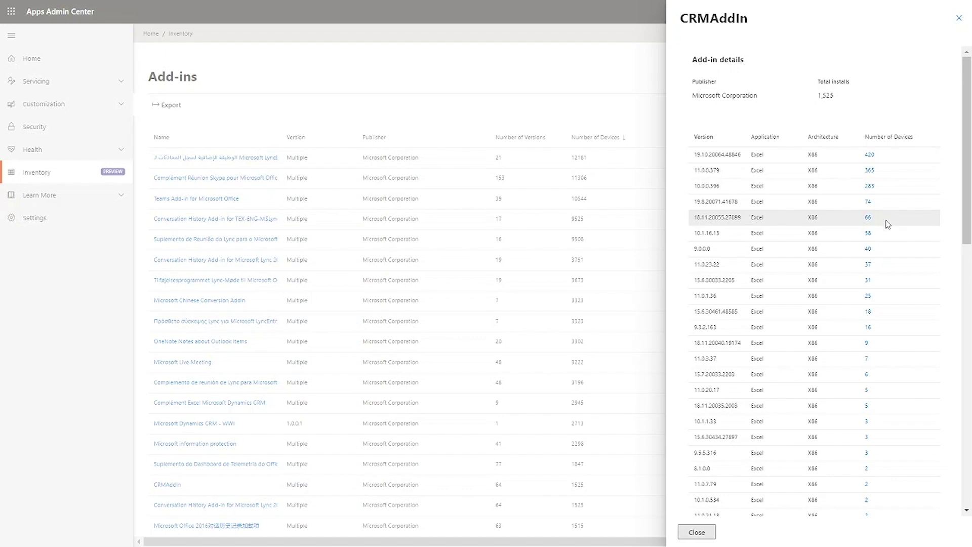
click(867, 218)
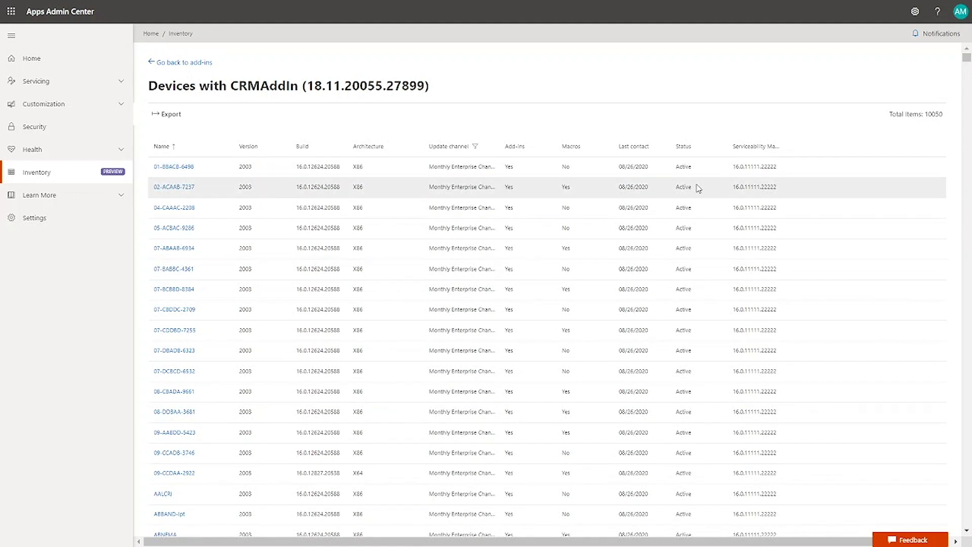
click(44, 171)
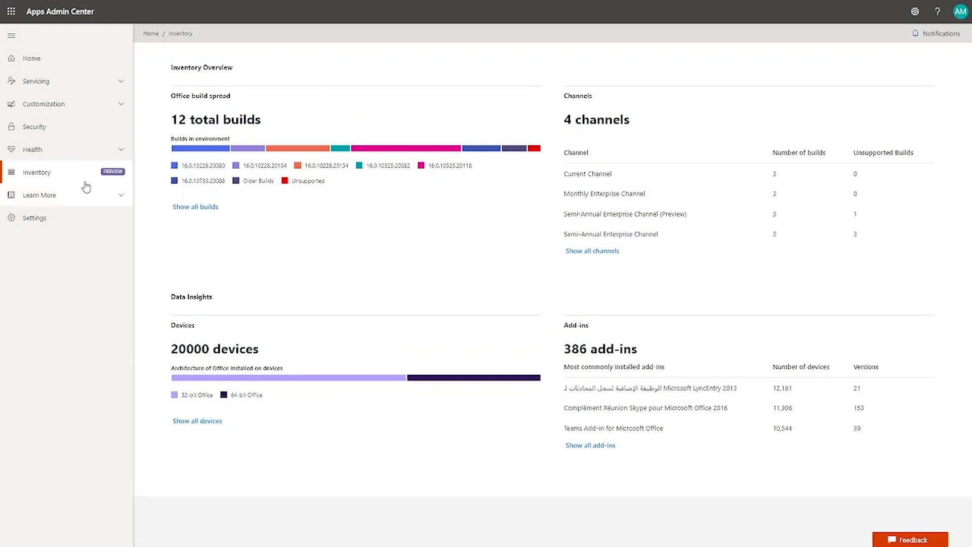
Open the Security Currency page and examine the percentage of devices with up-to-date security updates.
click(55, 151)
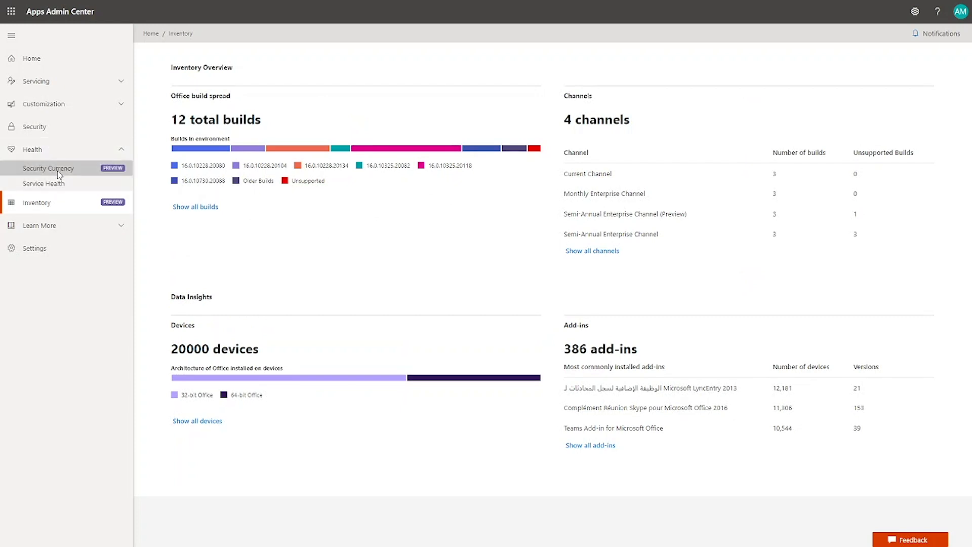
click(60, 171)
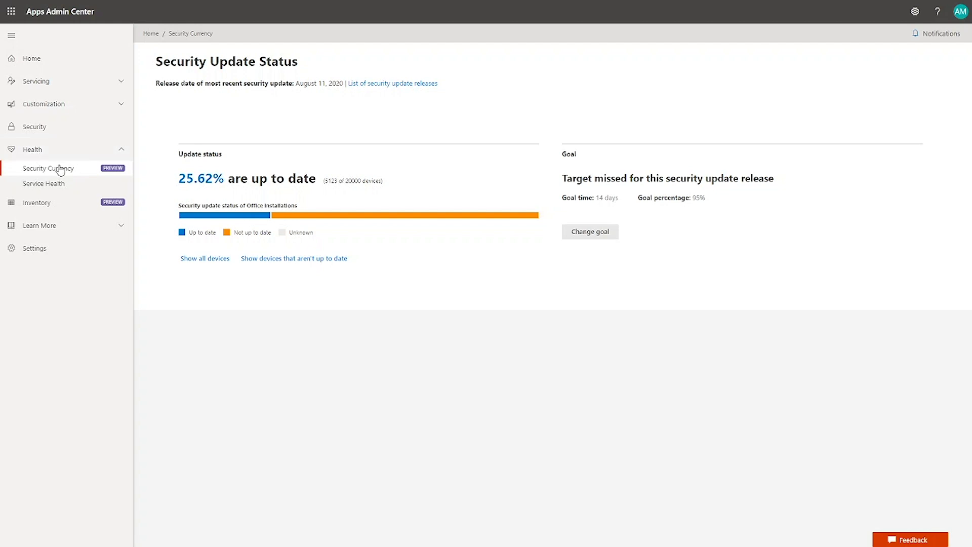
mouse_move(212, 216)
drag(180, 177, 227, 182)
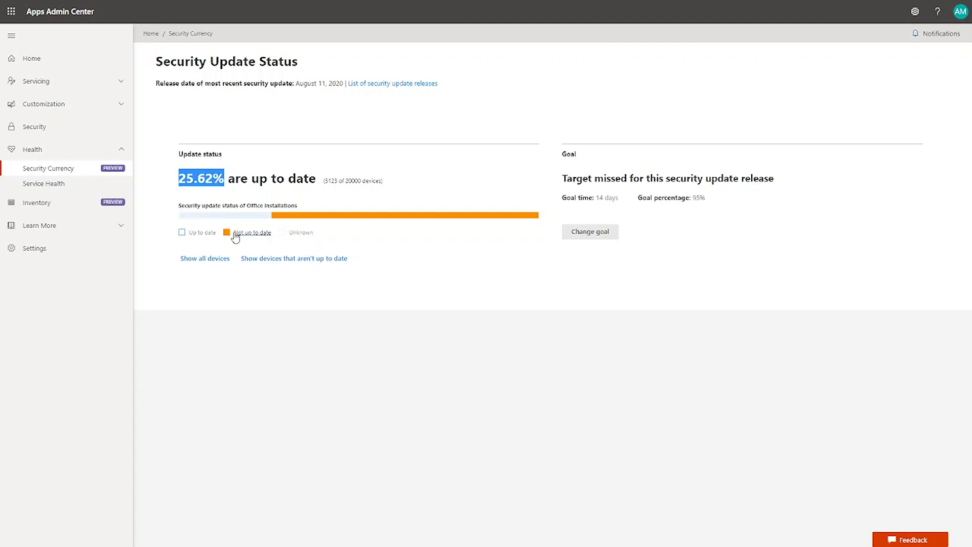
Inspect the share of Office installations not up to date, list those devices and return to the Security Update Status page.
click(344, 278)
mouse_move(348, 217)
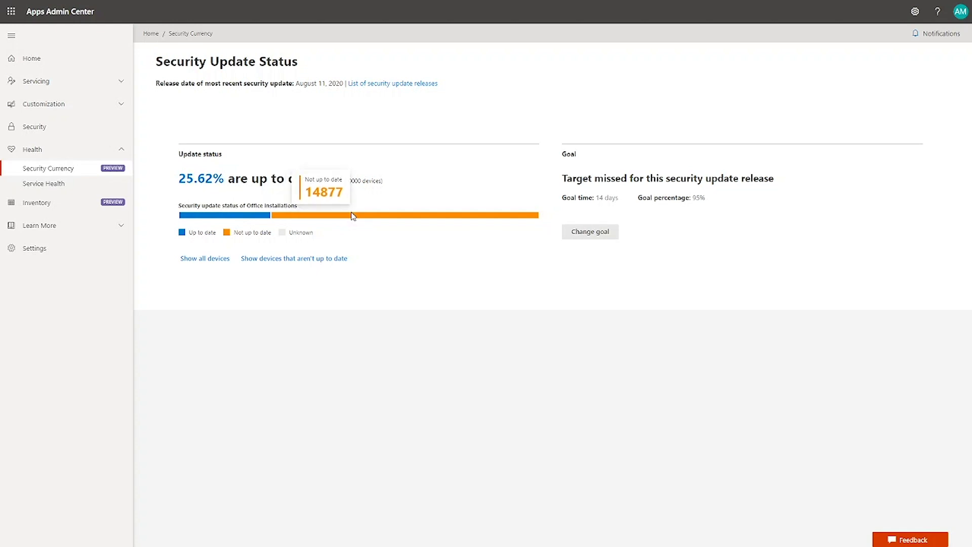
click(315, 261)
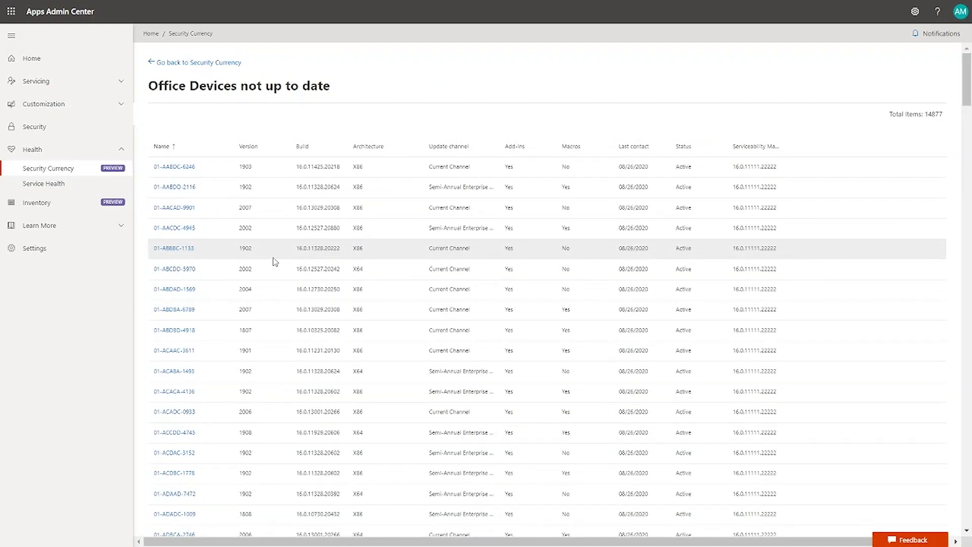
click(55, 170)
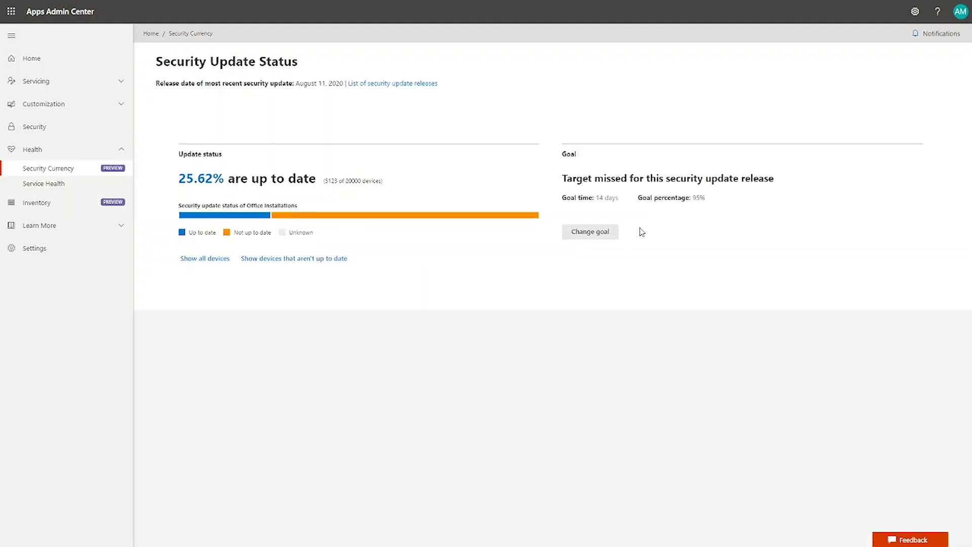
Change the security update goal's target time to 10 days and save it.
click(592, 241)
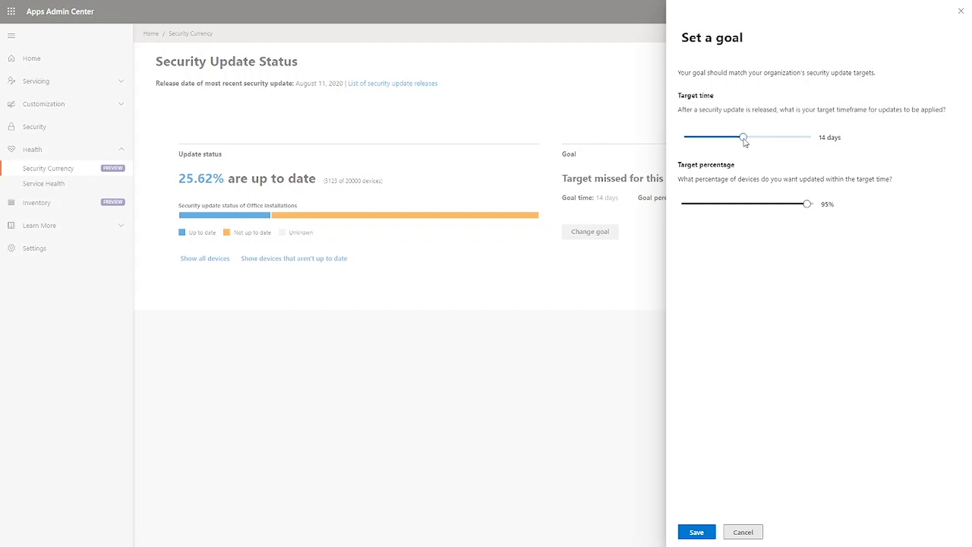
mouse_move(745, 137)
mouse_down()
mouse_move(761, 138)
mouse_move(727, 142)
mouse_up()
click(698, 532)
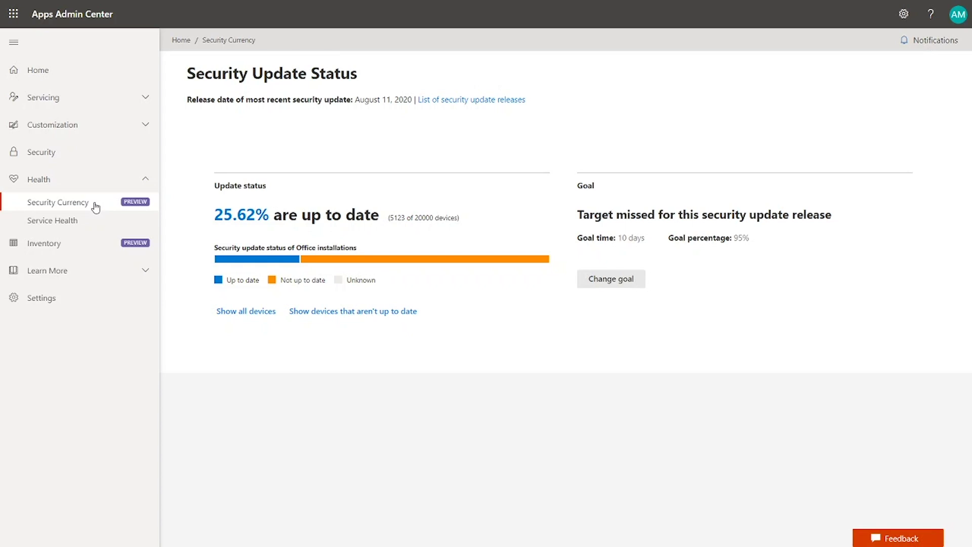
In the Action Center under Servicing, create a target version action named "Move HR devices to Current channel".
click(95, 104)
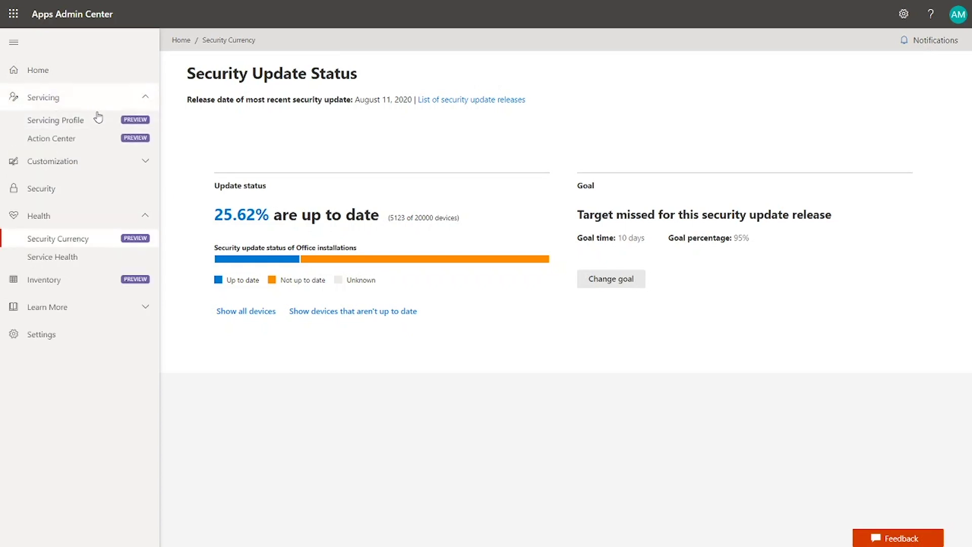
click(95, 141)
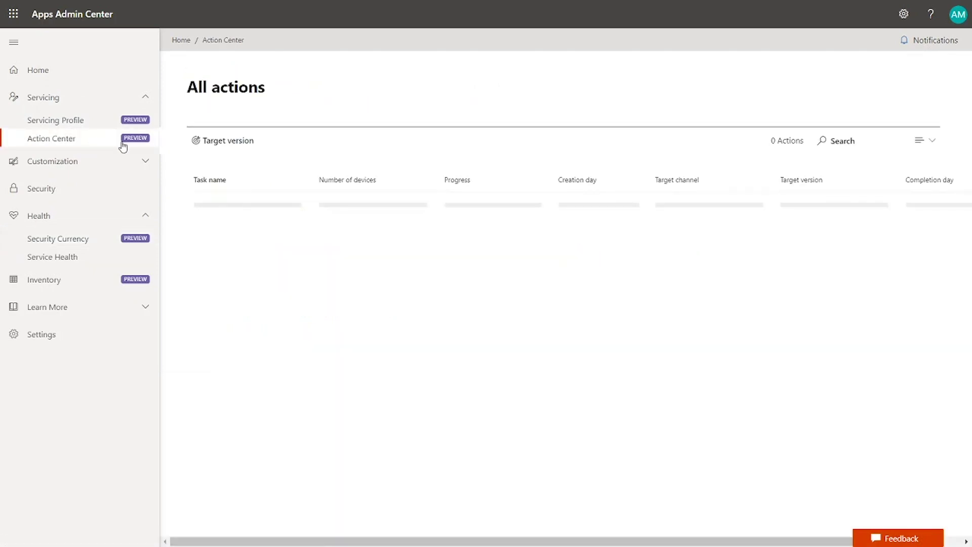
click(225, 147)
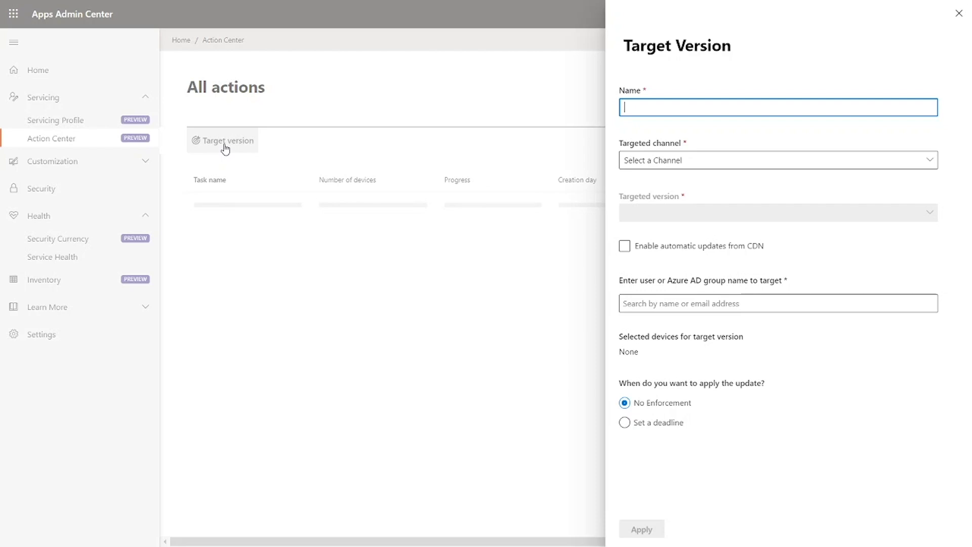
text(Move HR dev)
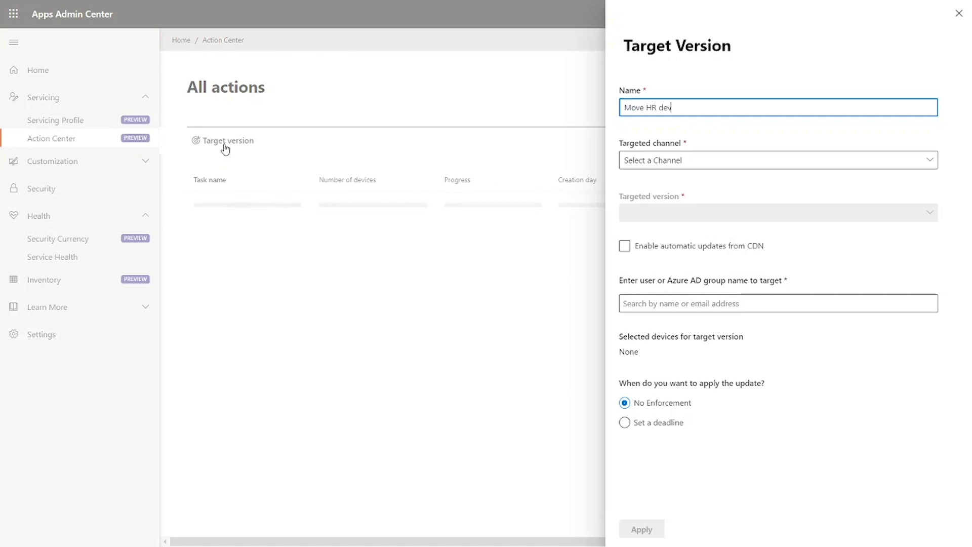
text(ices to Current Channel)
Target Current Channel with version 2008 13127.20296 and enable automatic updates from CDN.
click(662, 160)
click(663, 198)
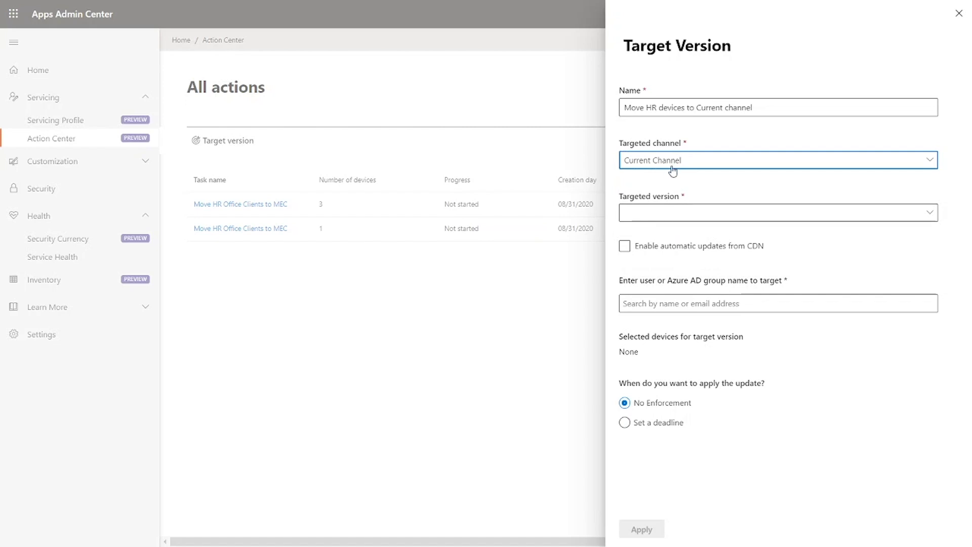
click(671, 221)
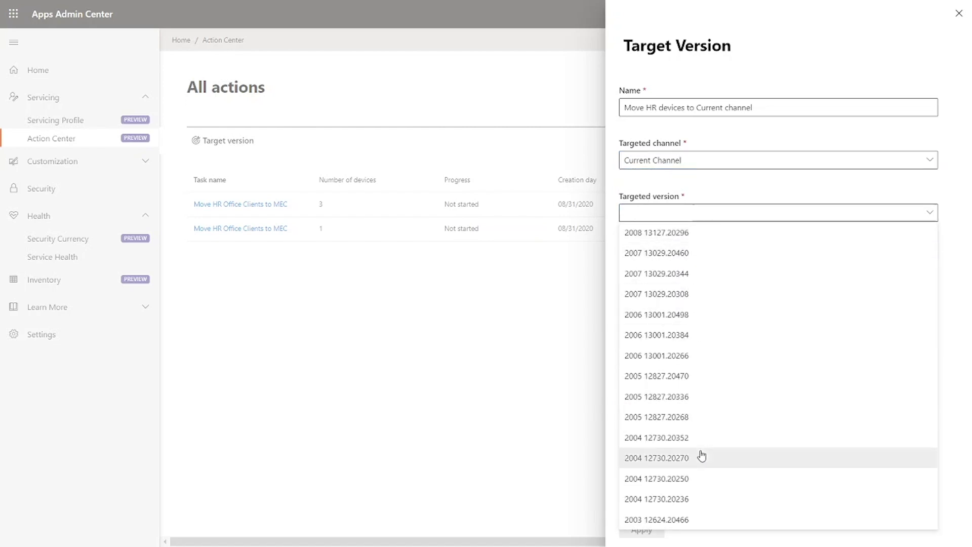
click(670, 234)
click(626, 248)
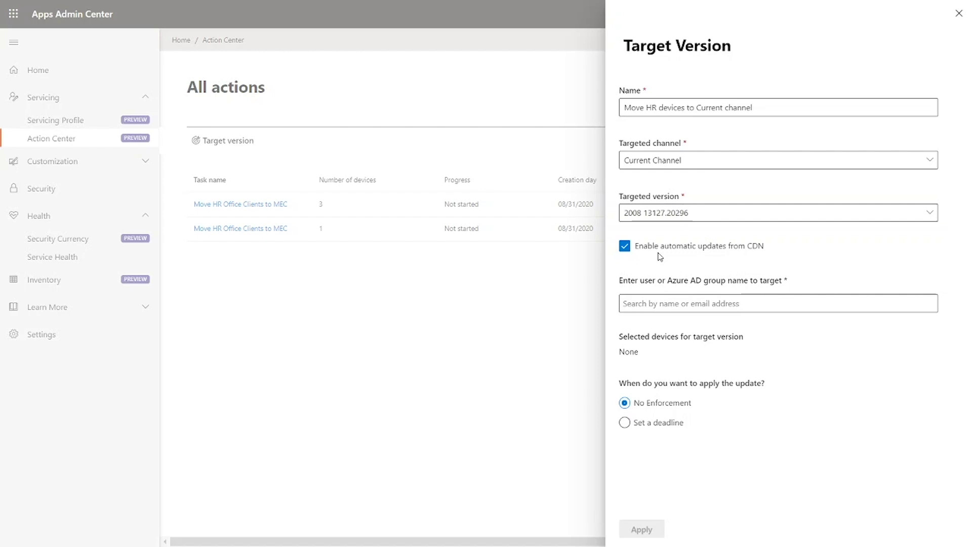
click(670, 303)
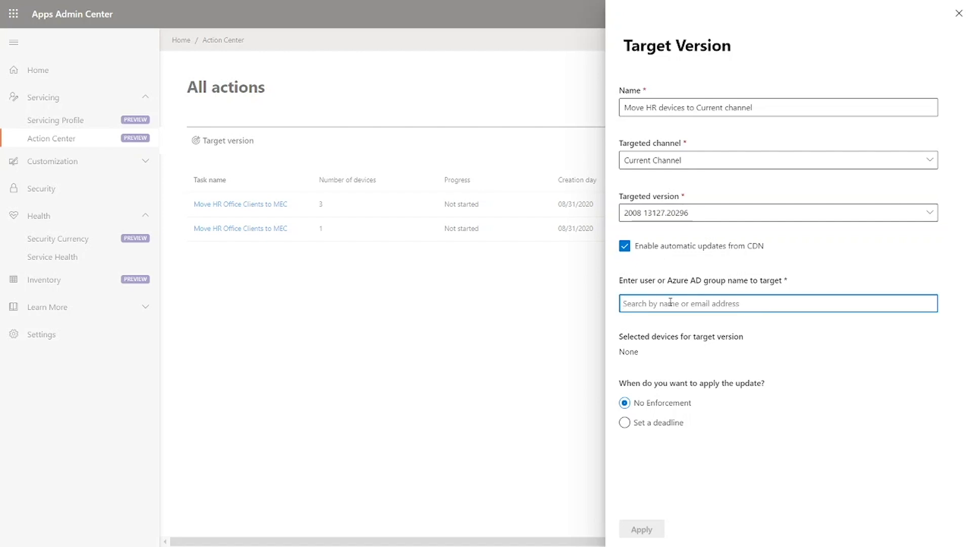
text(admin)
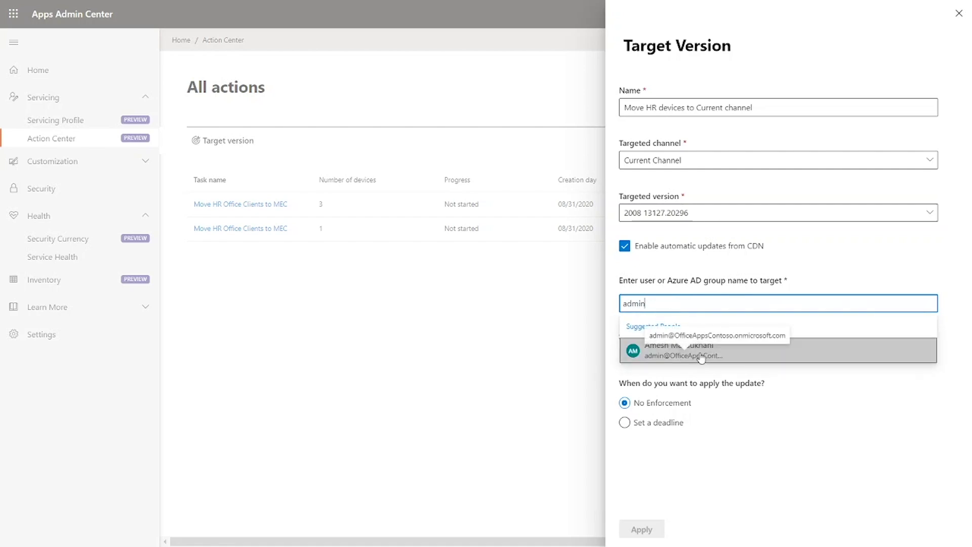
drag(664, 303, 602, 305)
key(BackSpace)
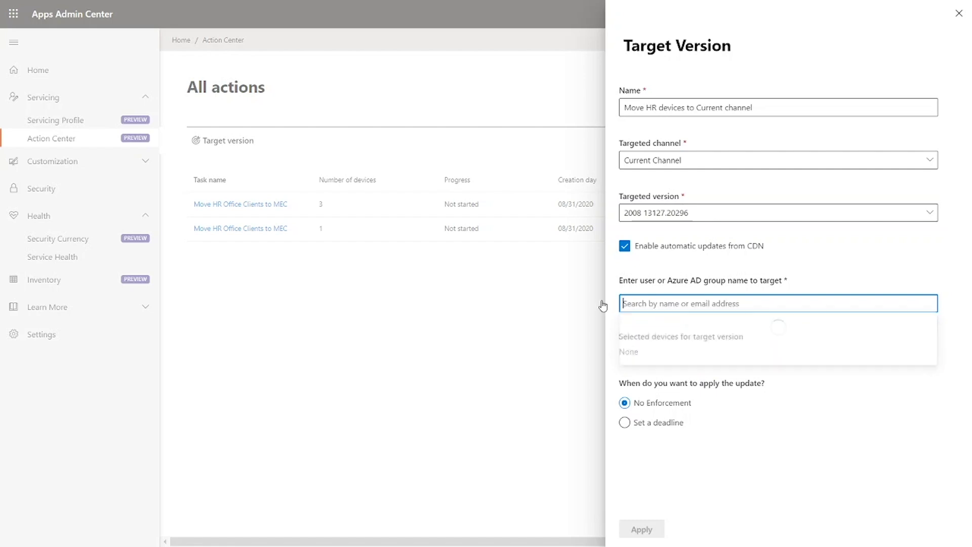
Target the Human Resources US group and set the update deadline to 2 days after the update has been downloaded.
text(Human resources)
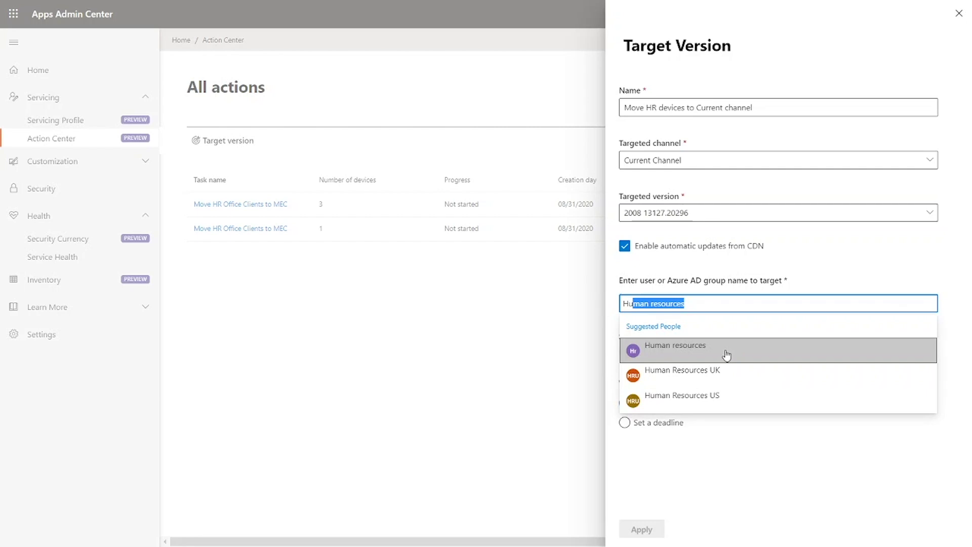
click(716, 400)
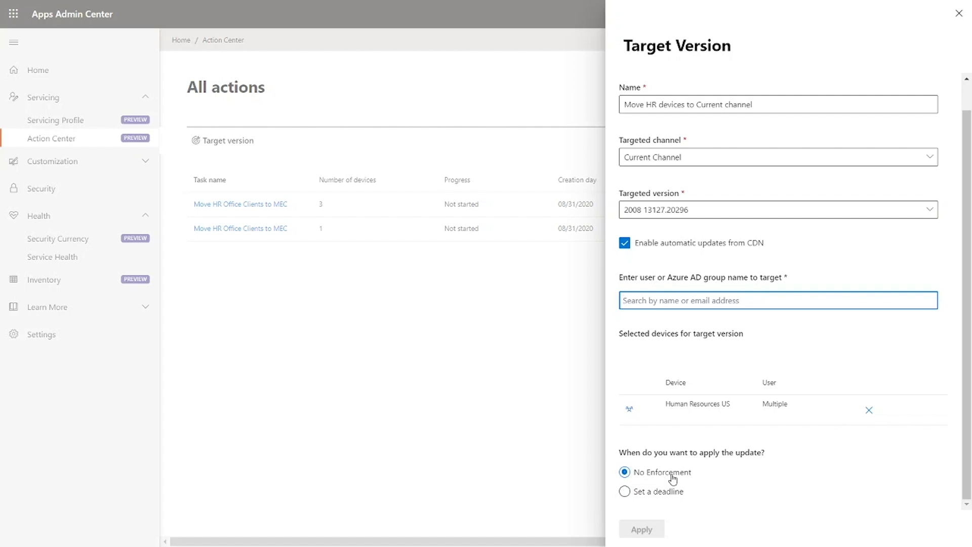
click(673, 492)
scroll(664, 482, down, 1)
drag(625, 490, 709, 492)
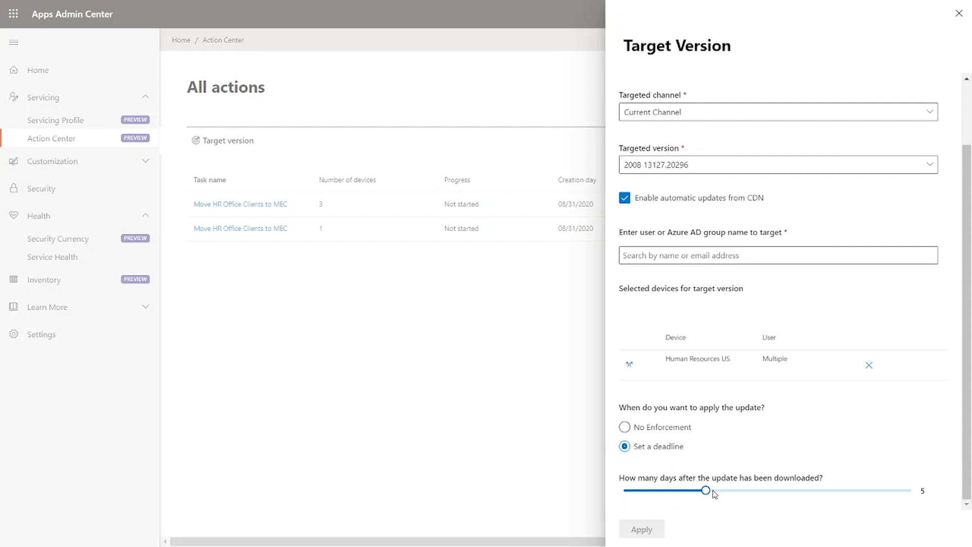
drag(706, 493, 645, 492)
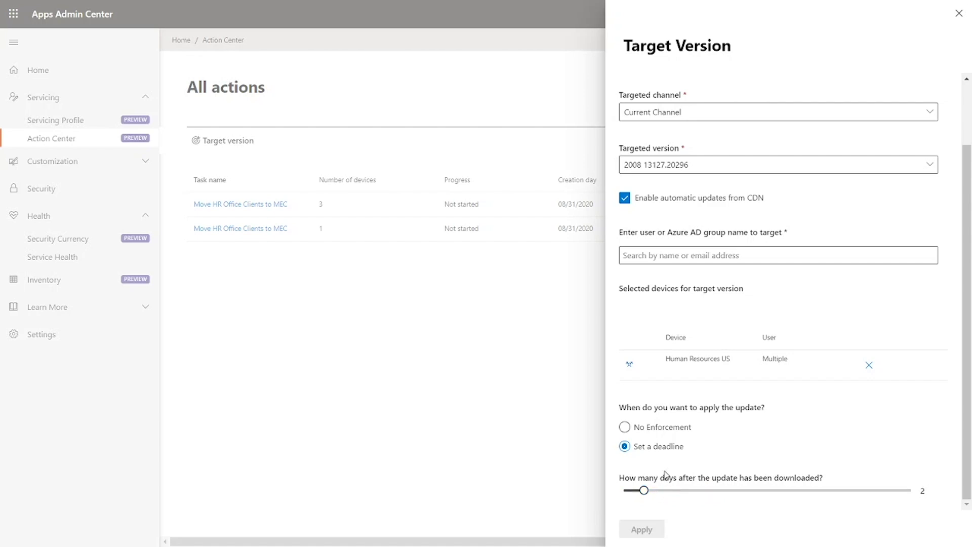
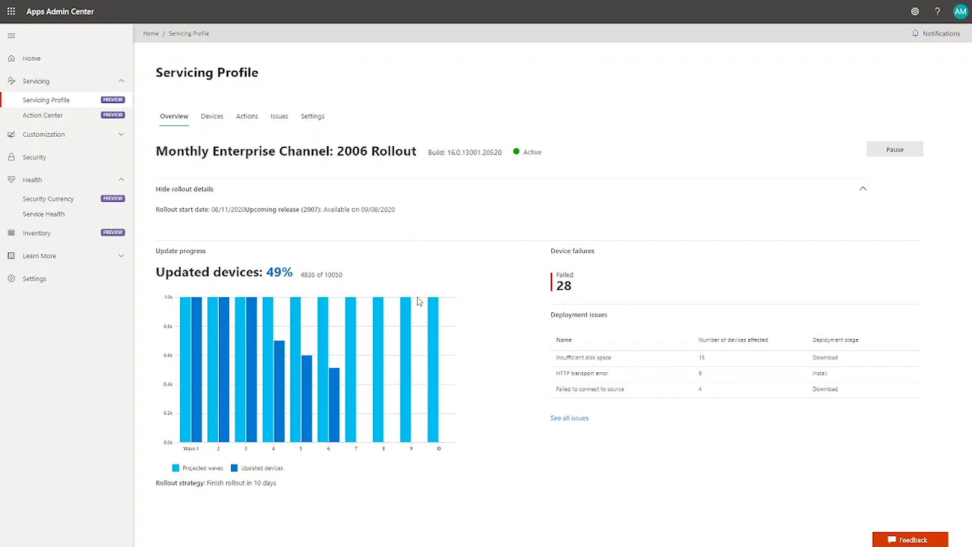
Examine the projected and updated devices per wave and the rollout strategy in the Servicing Profile overview.
mouse_move(251, 410)
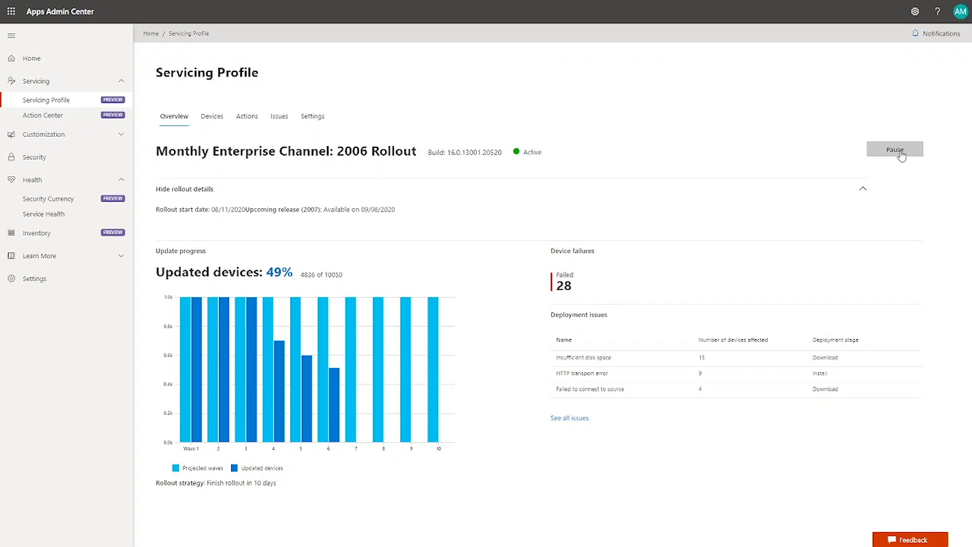
mouse_move(227, 364)
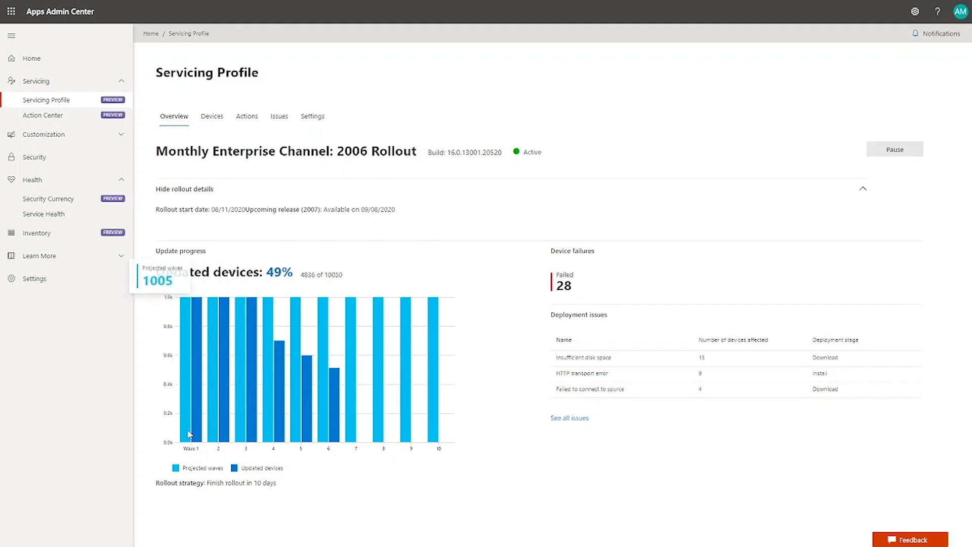
mouse_move(385, 430)
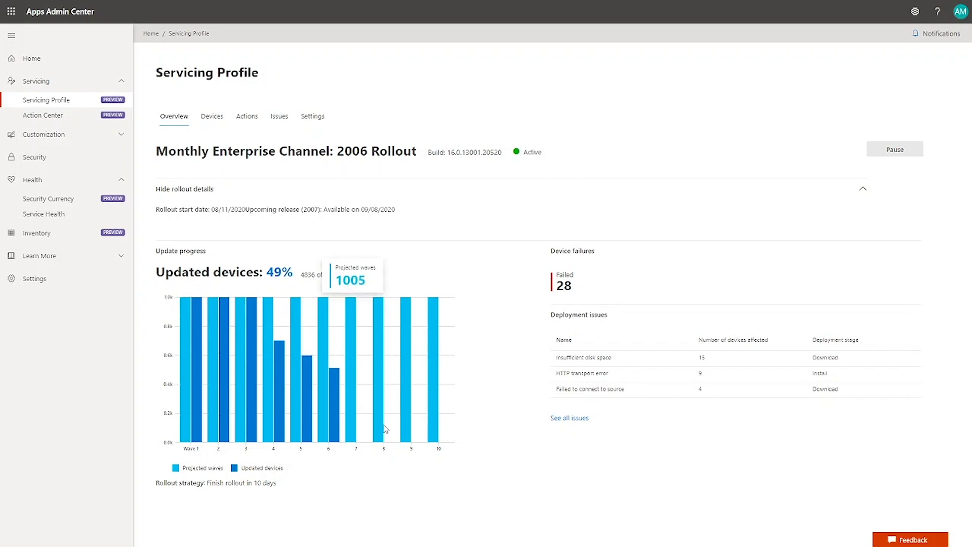
mouse_move(186, 428)
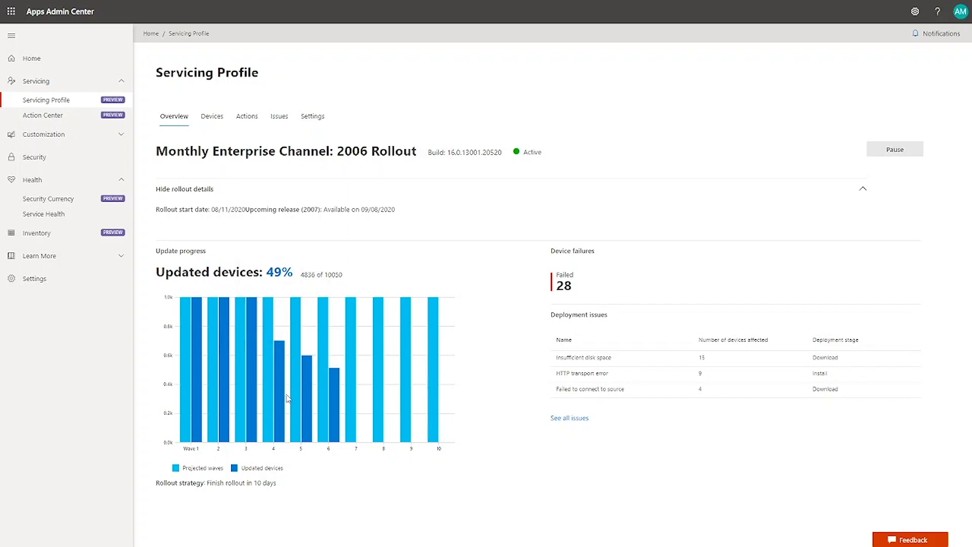
mouse_move(312, 410)
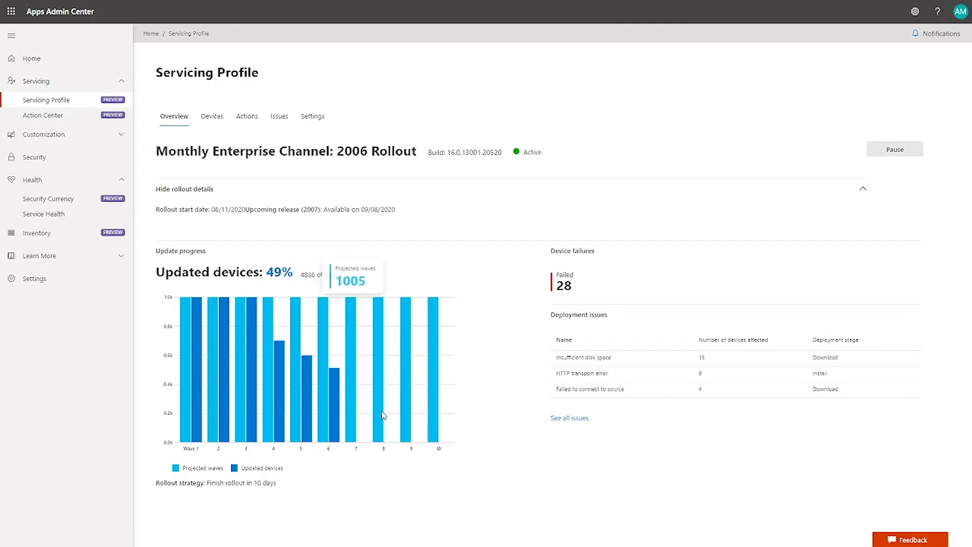
mouse_move(435, 423)
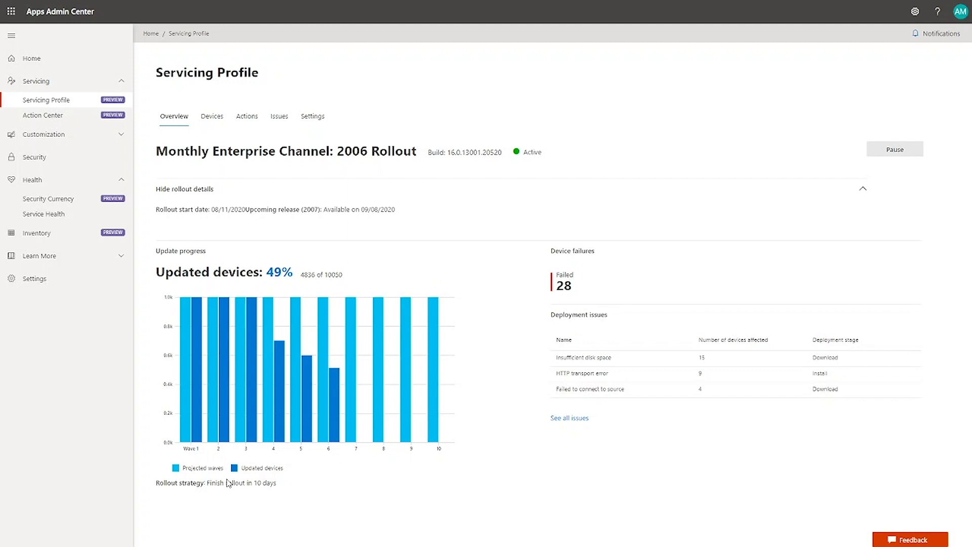
drag(206, 481, 273, 489)
click(276, 490)
Inspect the Insufficient disk space issue with its first affected device and the HTTP transport error issue in the servicing profile.
click(280, 117)
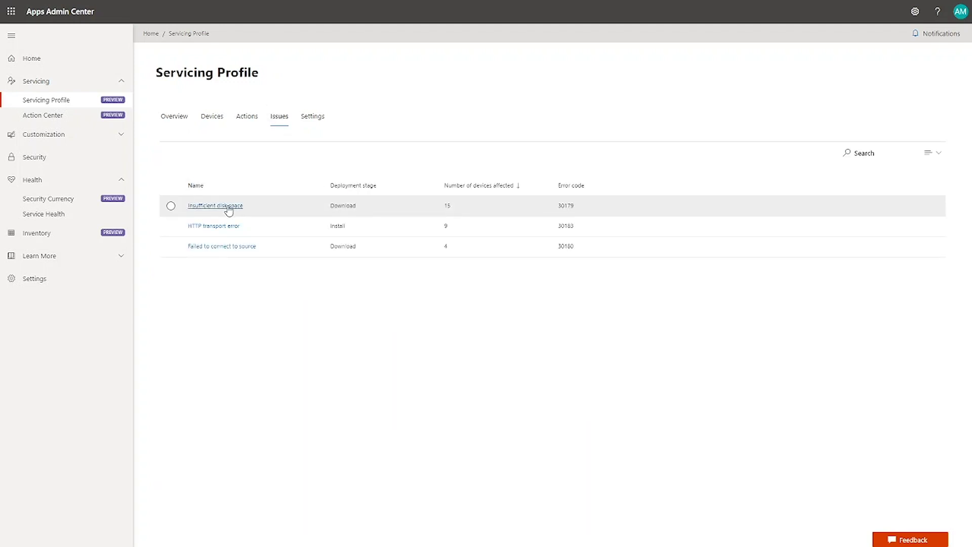
click(230, 207)
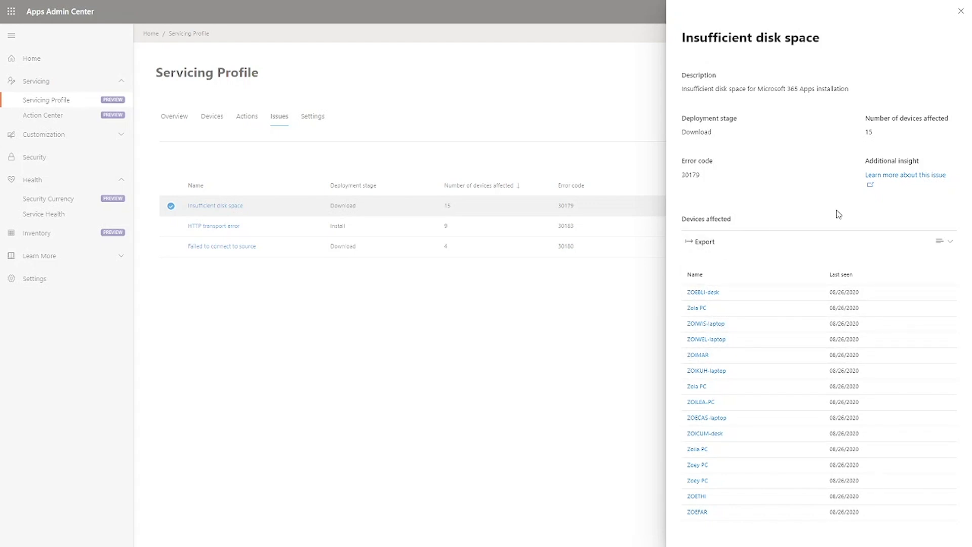
click(700, 297)
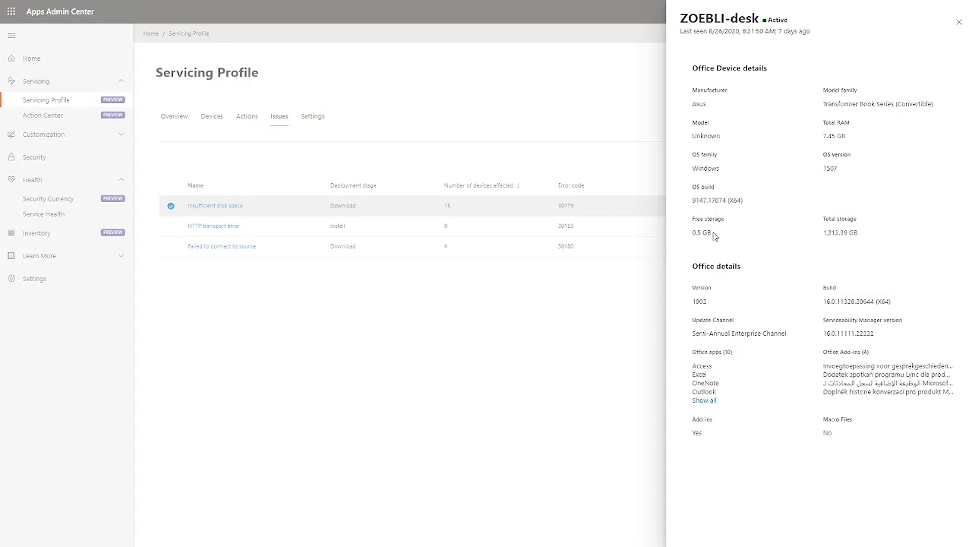
click(959, 23)
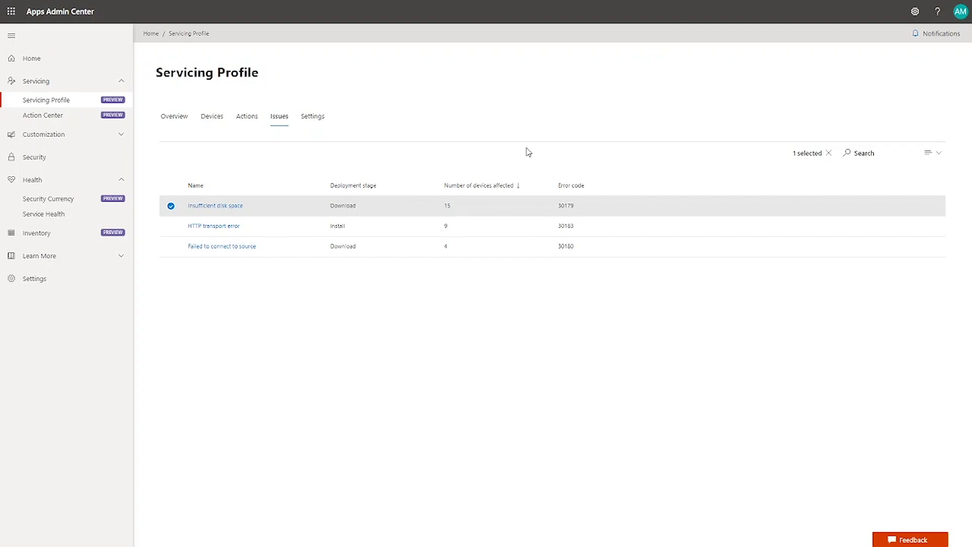
click(214, 227)
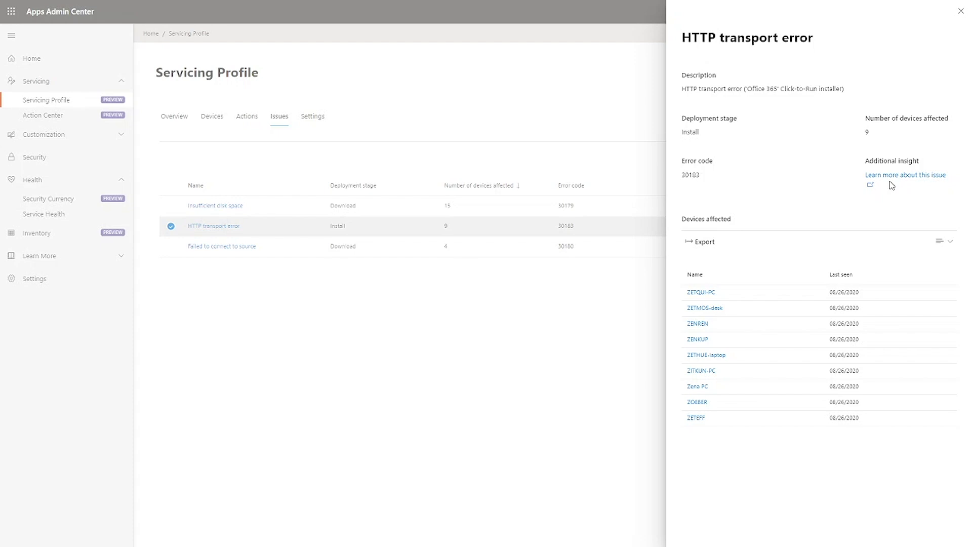
click(958, 11)
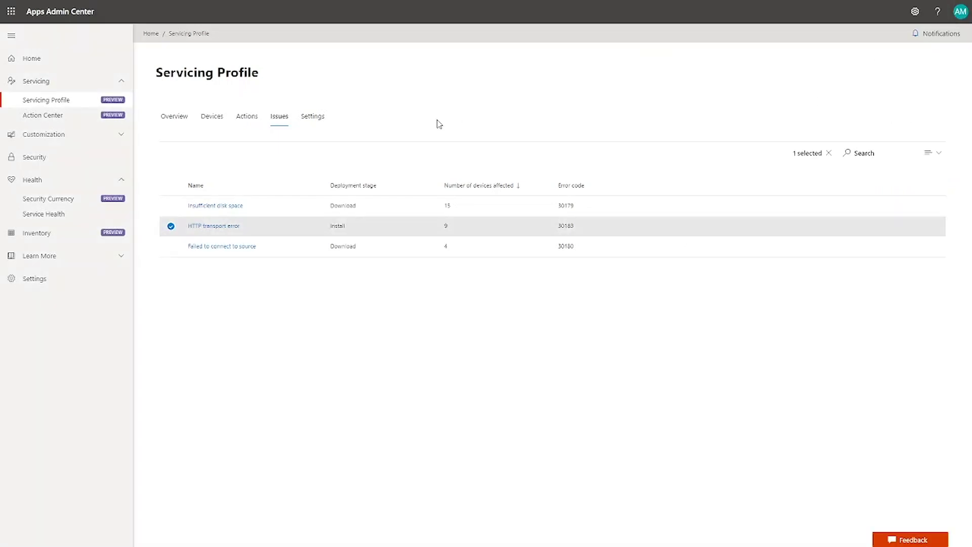
Draft a restore of the Human Resources US group that pauses devices from receiving additional updates, and discard it.
click(214, 116)
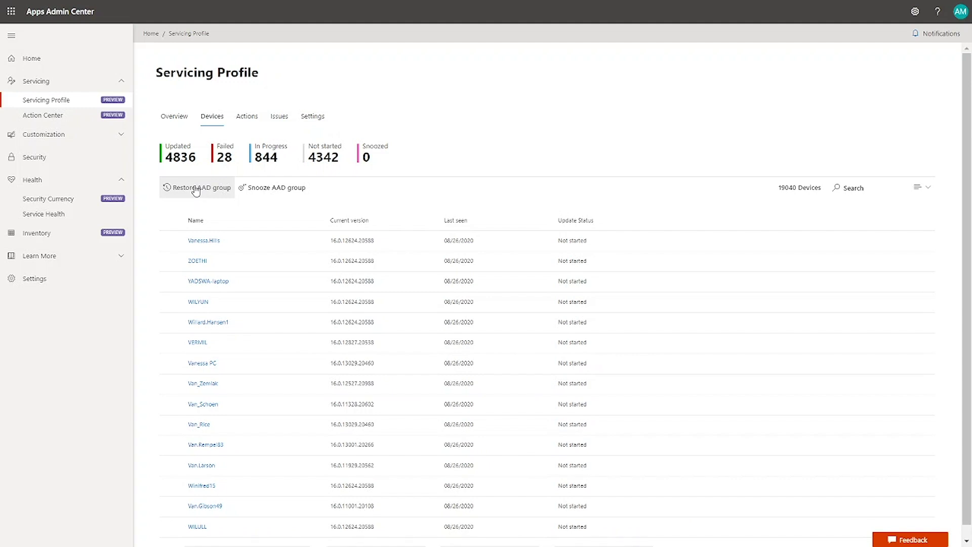
click(196, 190)
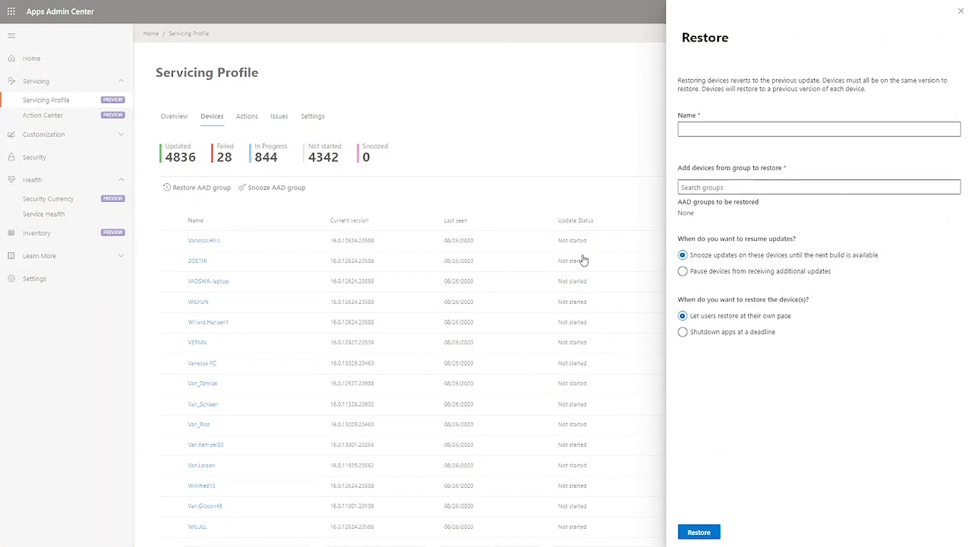
click(712, 186)
text(hun)
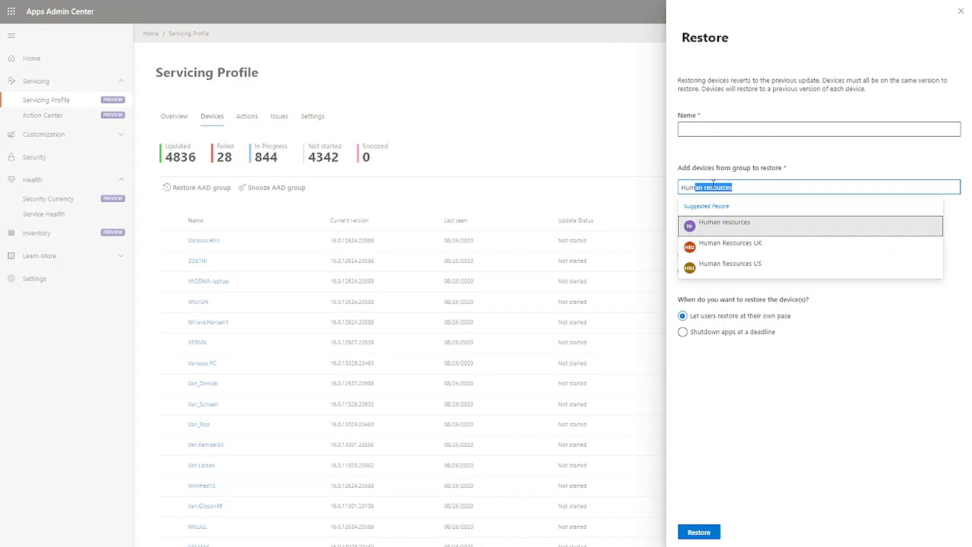
click(740, 265)
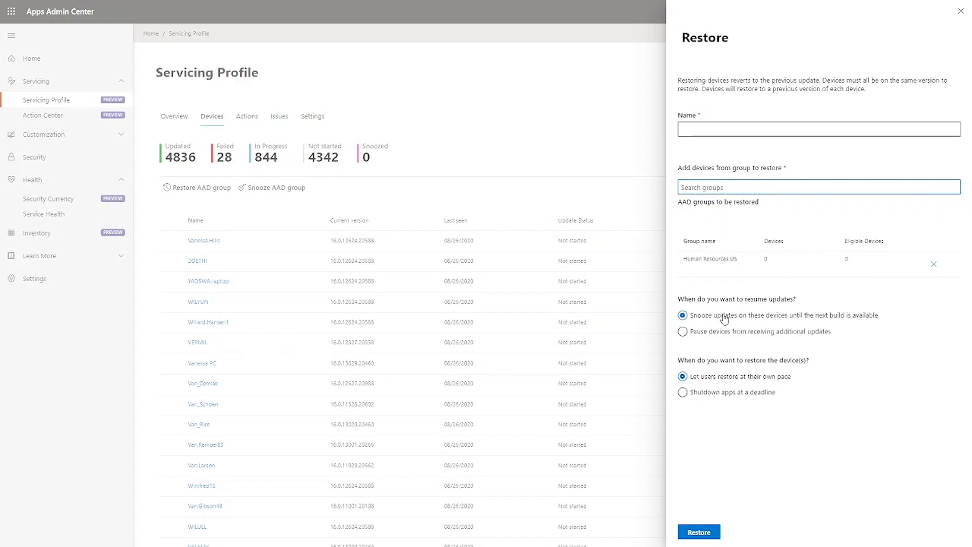
click(694, 333)
click(947, 12)
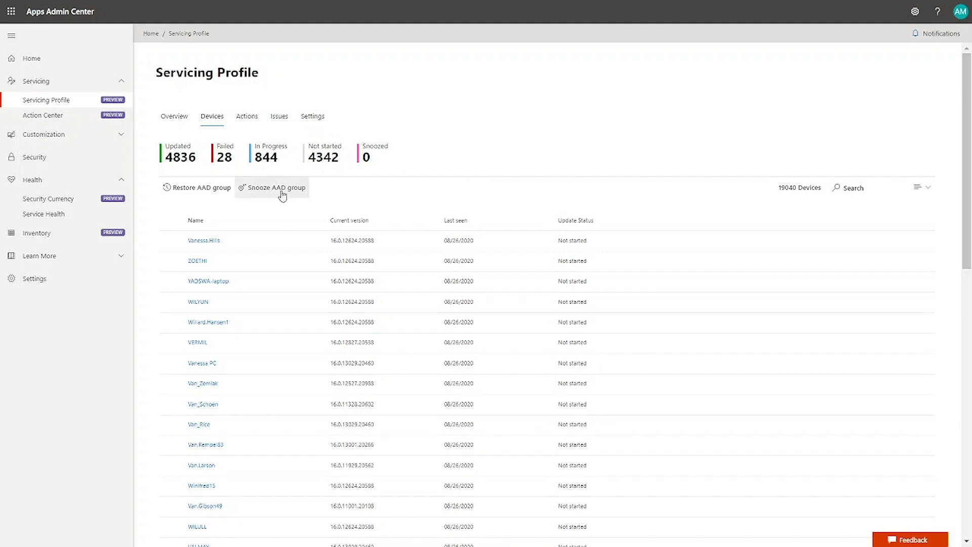
In the servicing profile settings, start a new update exclusion named "End of Year".
click(313, 123)
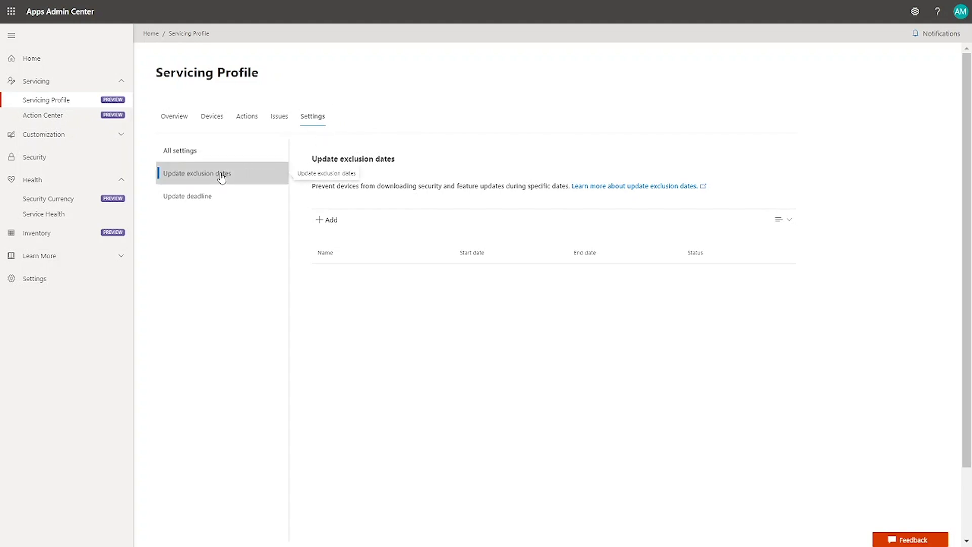
click(327, 219)
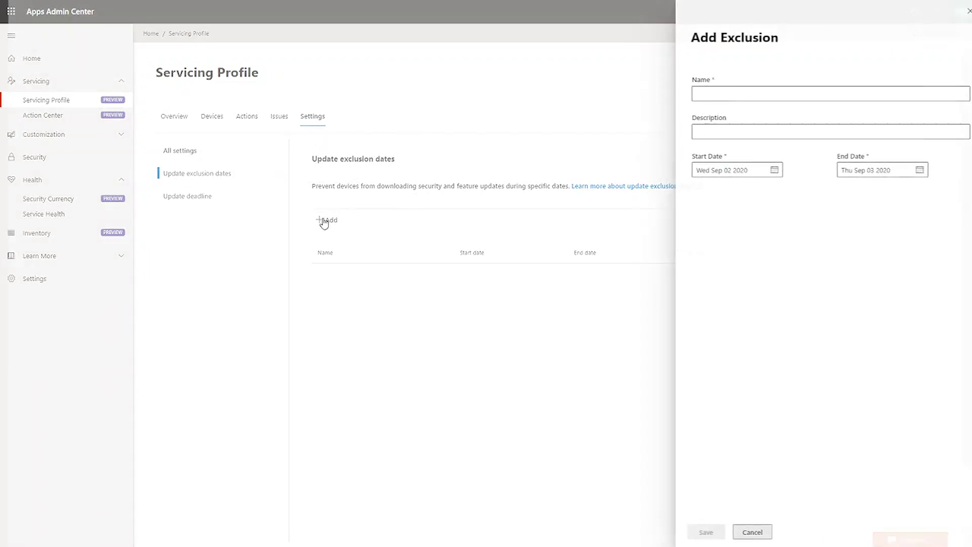
click(714, 95)
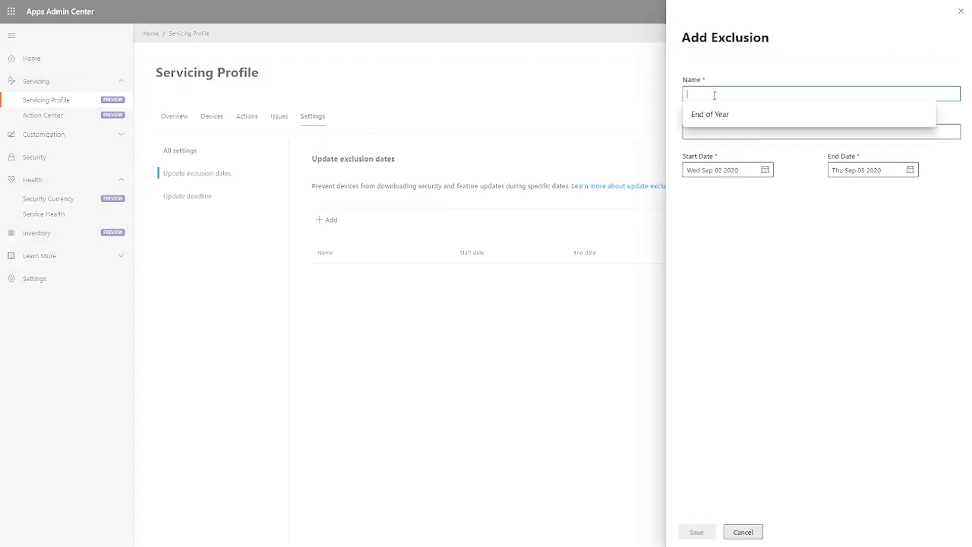
click(731, 124)
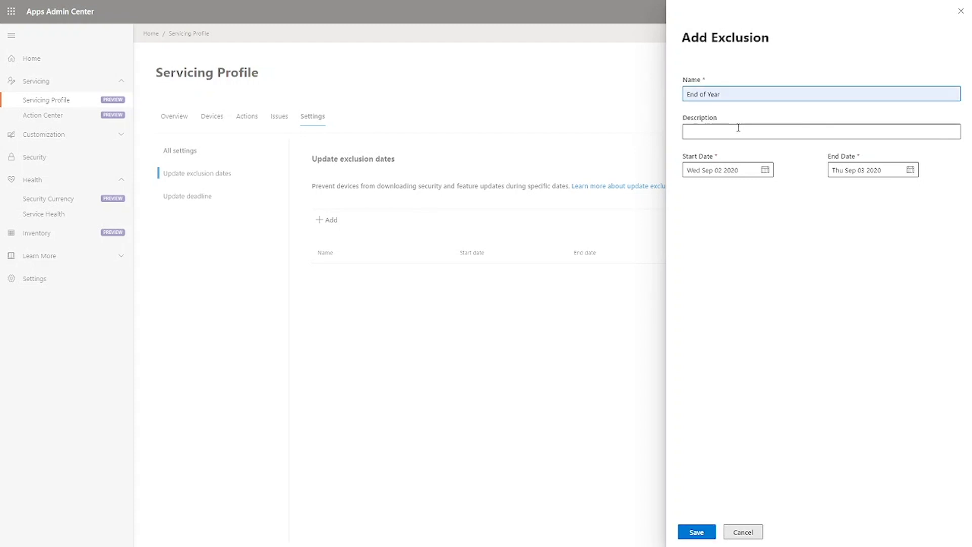
Set the exclusion to run from December 1 to December 18, 2020 and save it.
click(746, 172)
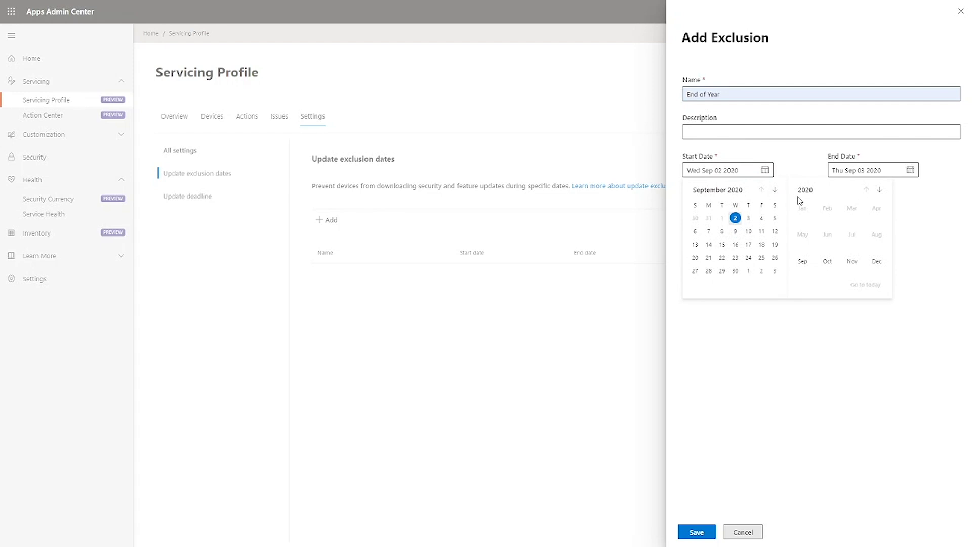
click(873, 266)
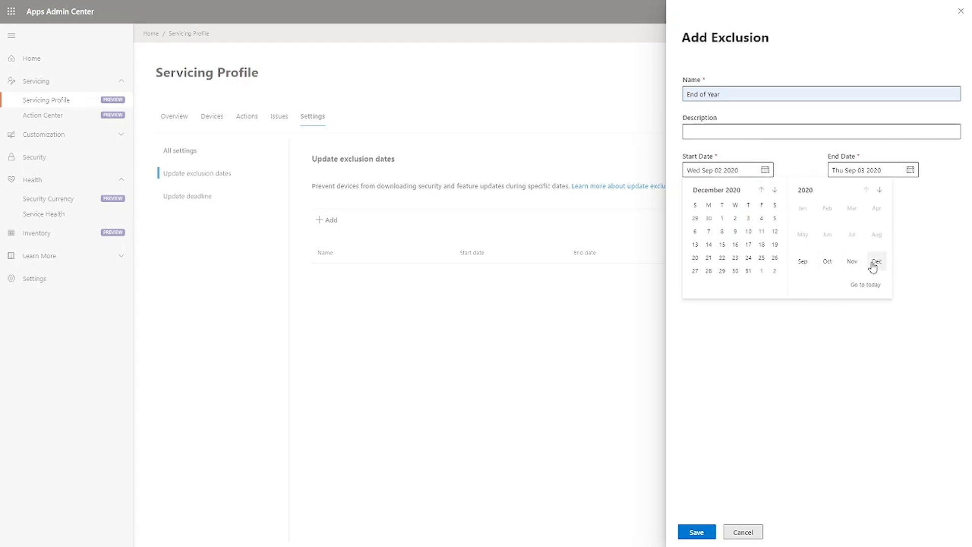
click(722, 218)
click(912, 173)
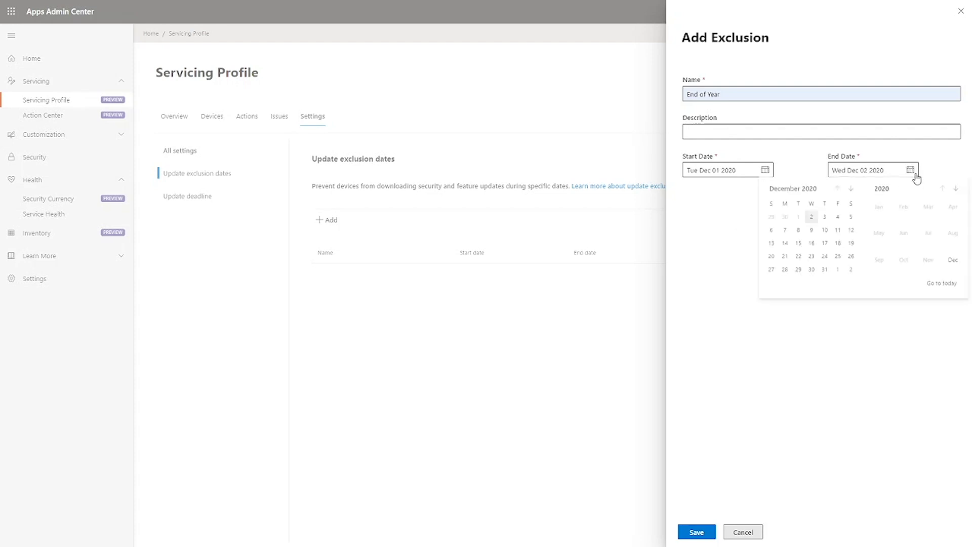
click(838, 244)
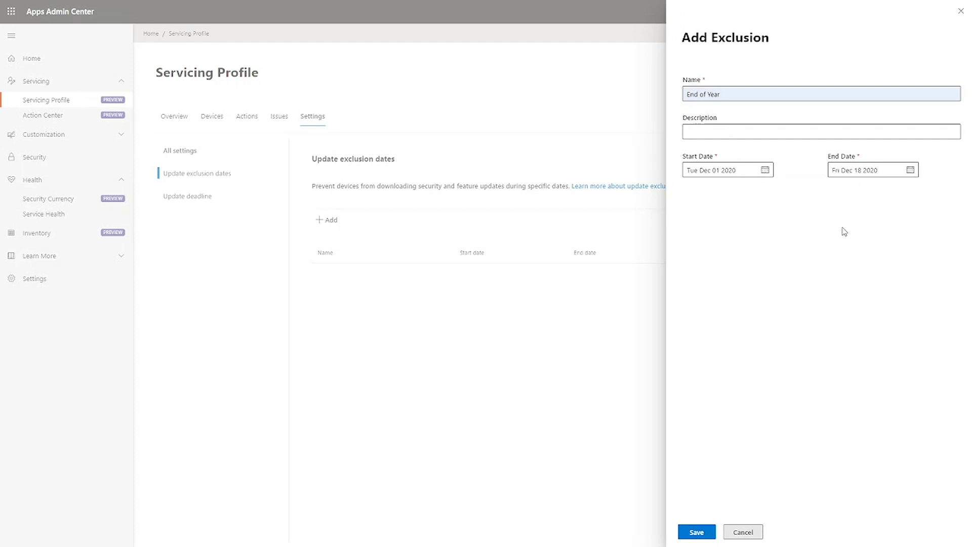
click(695, 531)
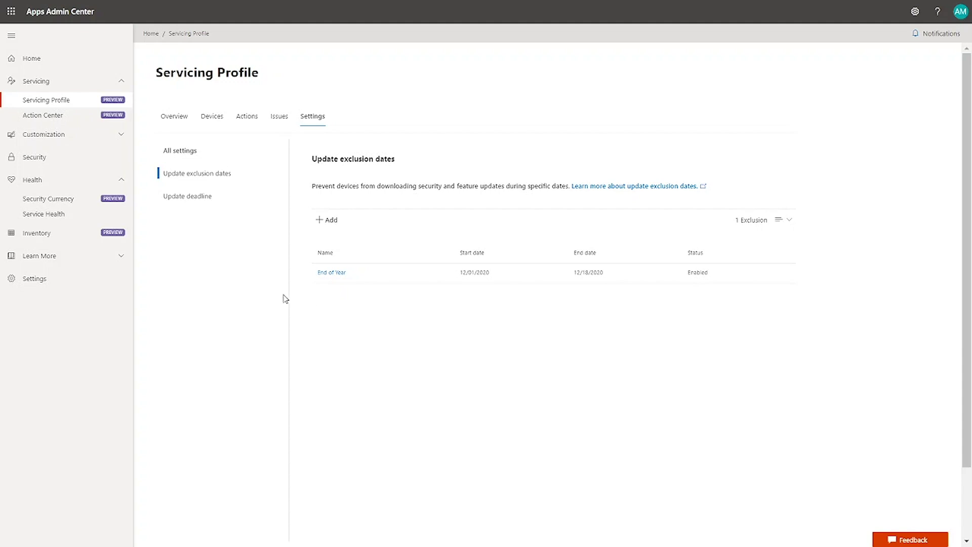
In the servicing profile settings, set the update deadline so updates are enforced after 2 days.
click(194, 204)
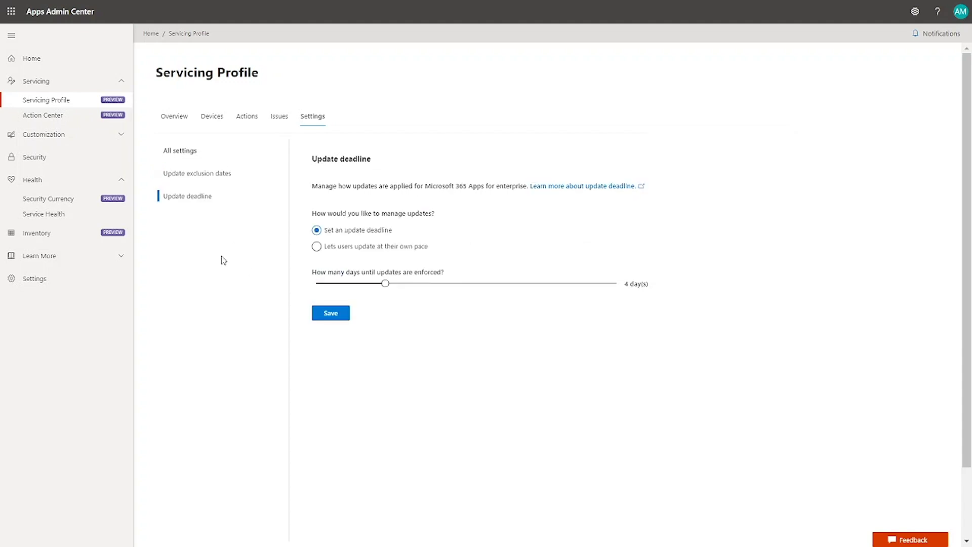
drag(386, 284, 339, 284)
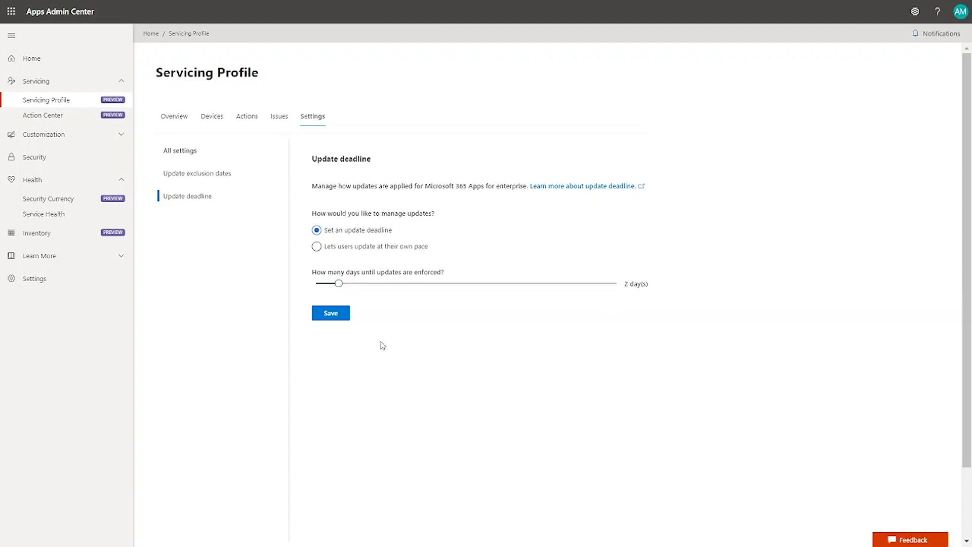